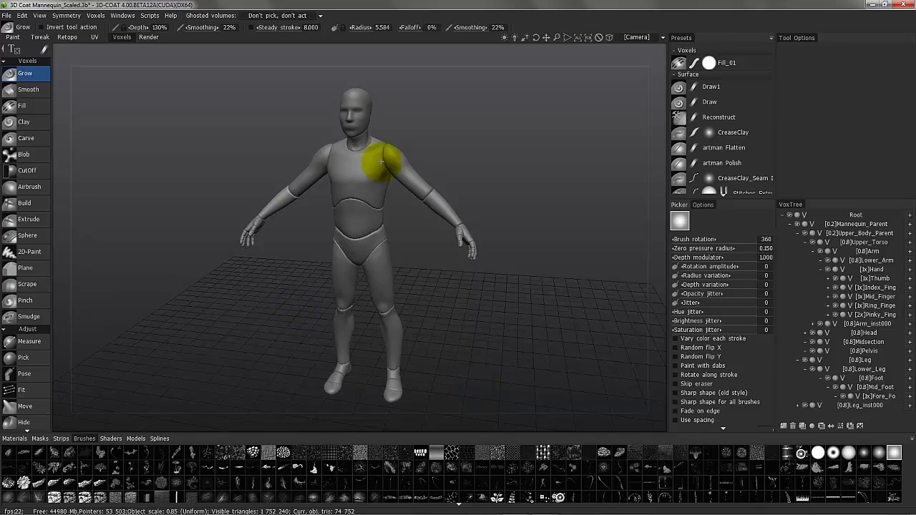
- Look up the custom navigation presets available for the camera, including 3D-Coat_Arrows
{"action": "left_click", "coordinate": [641, 38]}
{"action": "mouse_move", "coordinate": [570, 48]}
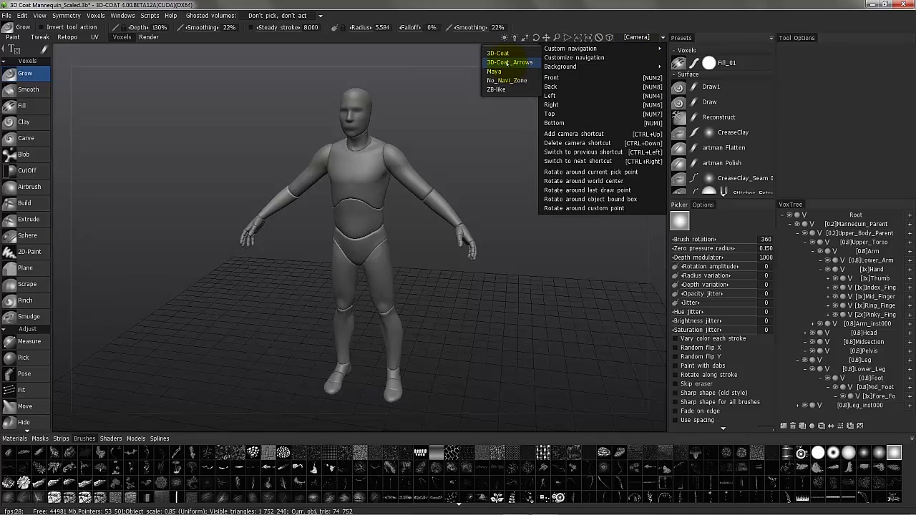
{"action": "left_click", "coordinate": [381, 86]}
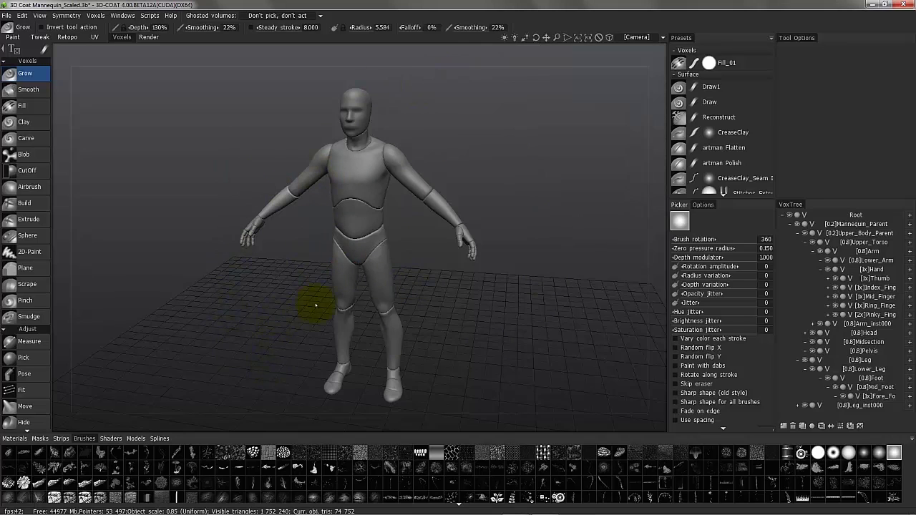
- Examine the mannequin from its legs up to its chest by orbiting, panning and zooming the view
{"action": "left_click_drag", "start_coordinate": [414, 313], "coordinate": [378, 236]}
{"action": "right_click_drag", "start_coordinate": [379, 235], "coordinate": [384, 301], "text": "alt"}
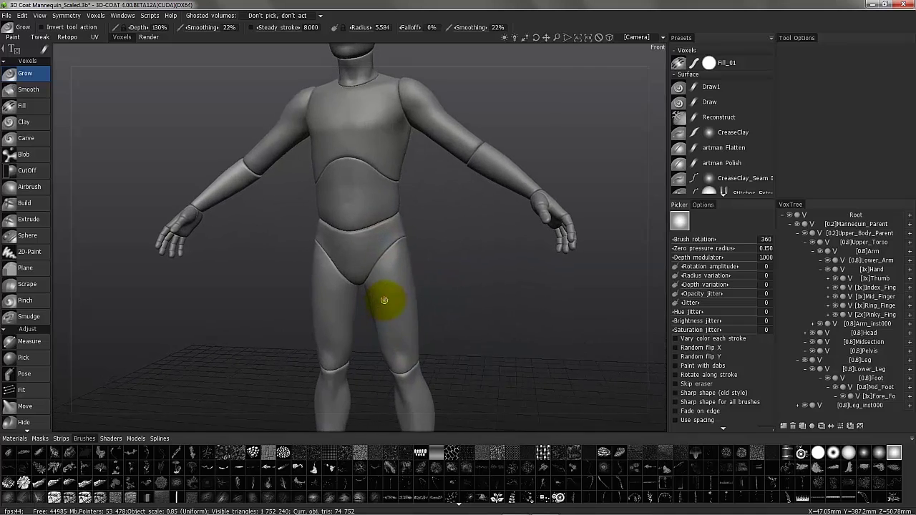
{"action": "middle_click_drag", "start_coordinate": [373, 266], "coordinate": [372, 279]}
{"action": "mouse_move", "coordinate": [371, 279]}
{"action": "left_mouse_down"}
{"action": "mouse_move", "coordinate": [293, 180]}
{"action": "mouse_move", "coordinate": [241, 245]}
{"action": "mouse_move", "coordinate": [309, 255]}
{"action": "mouse_move", "coordinate": [402, 239]}
{"action": "mouse_move", "coordinate": [484, 246]}
{"action": "mouse_move", "coordinate": [422, 251]}
{"action": "left_mouse_up"}
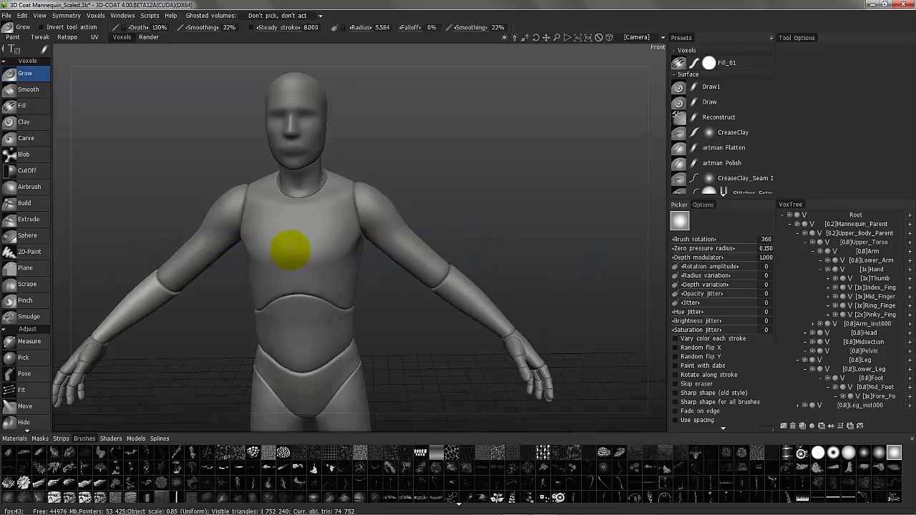
{"action": "right_click_drag", "start_coordinate": [241, 239], "coordinate": [484, 254], "text": "alt"}
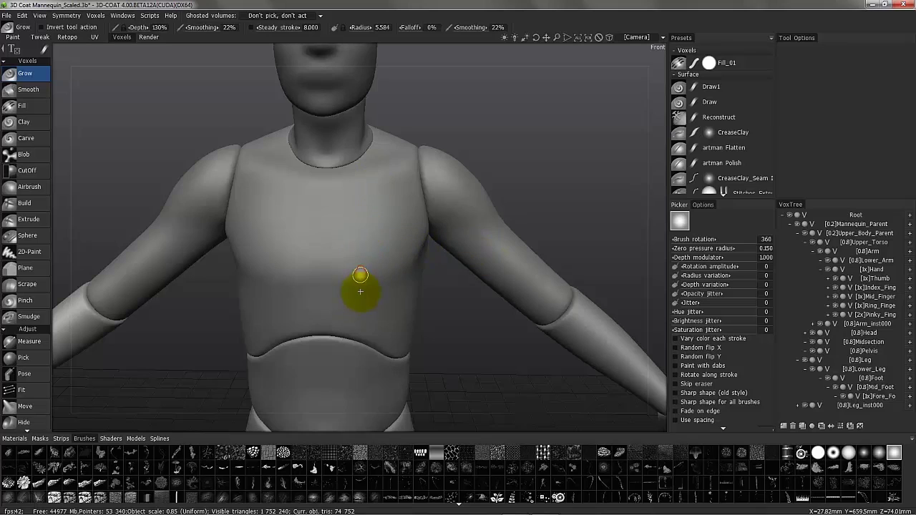
{"action": "mouse_move", "coordinate": [350, 292]}
{"action": "right_mouse_down"}
{"action": "mouse_move", "coordinate": [331, 266]}
{"action": "mouse_move", "coordinate": [319, 270]}
{"action": "mouse_move", "coordinate": [380, 262]}
{"action": "mouse_move", "coordinate": [346, 289]}
{"action": "right_mouse_up"}
{"action": "scroll", "coordinate": [347, 288], "scroll_direction": "up", "scroll_amount": 2}
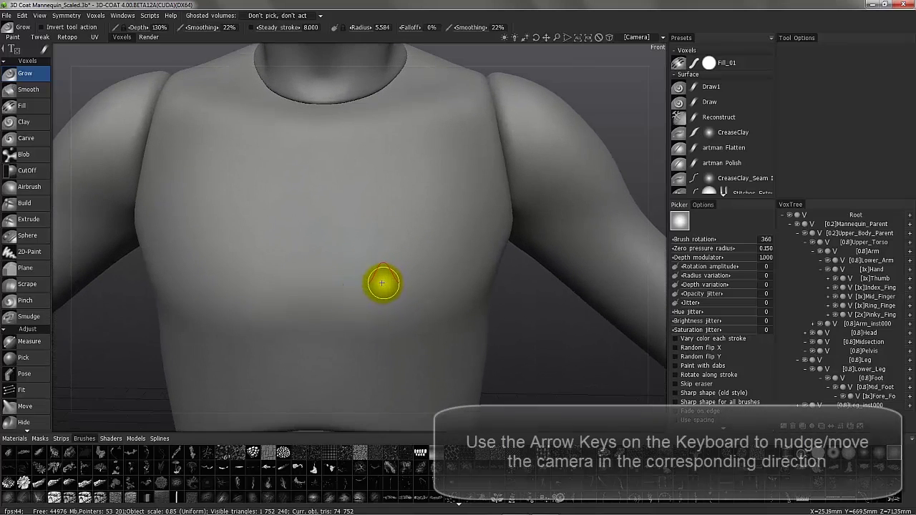
- Nudge the camera sideways, up and down in small increments to inspect the mannequin's chest and neck
{"action": "key", "text": "Right"}
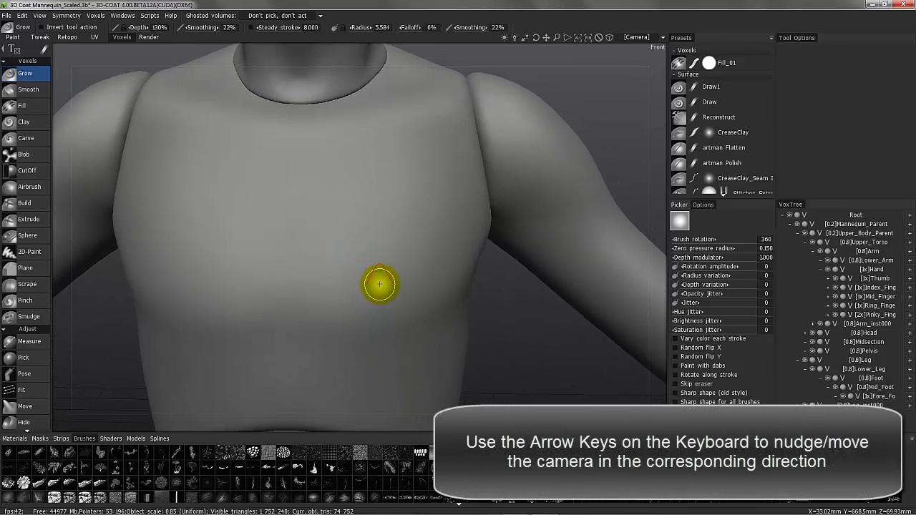
{"action": "key", "text": "Right"}
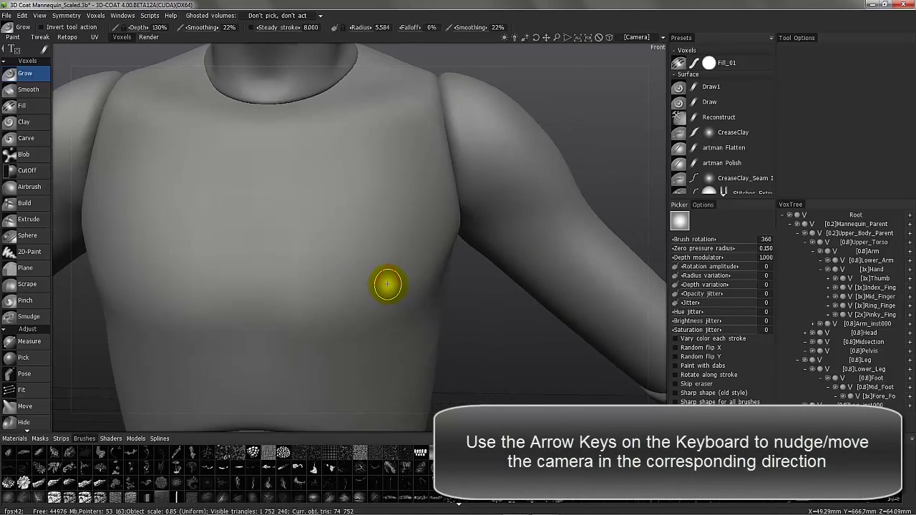
{"action": "key", "text": "Right"}
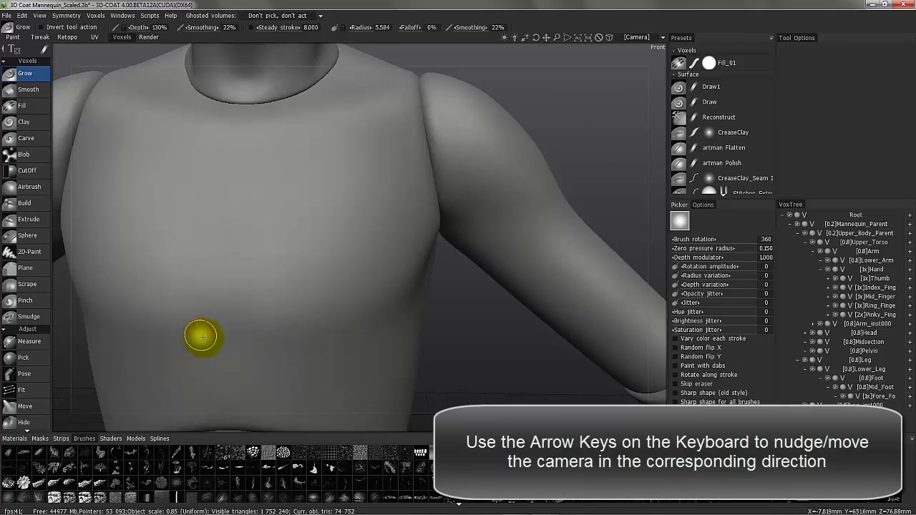
{"action": "key", "text": "Up"}
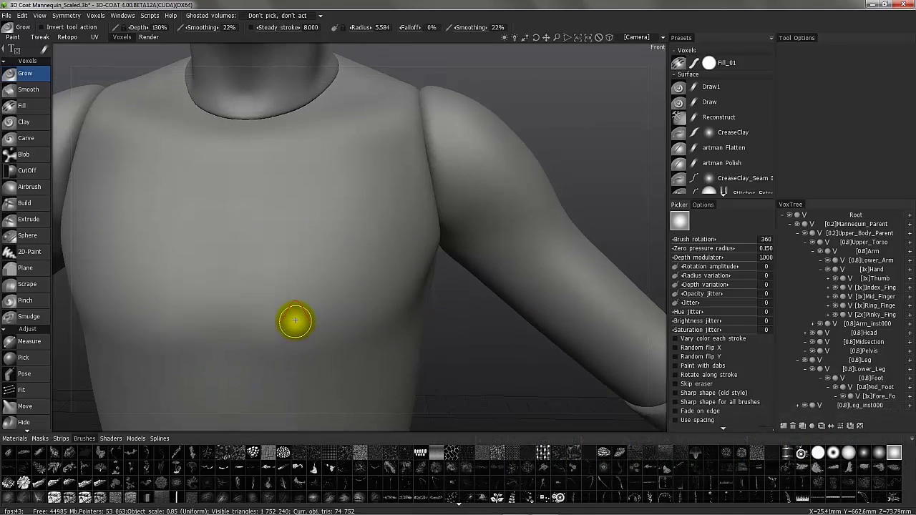
{"action": "key", "text": "Down"}
{"action": "key", "text": "Down"}
{"action": "key", "text": "Down"}
{"action": "key", "text": "Down"}
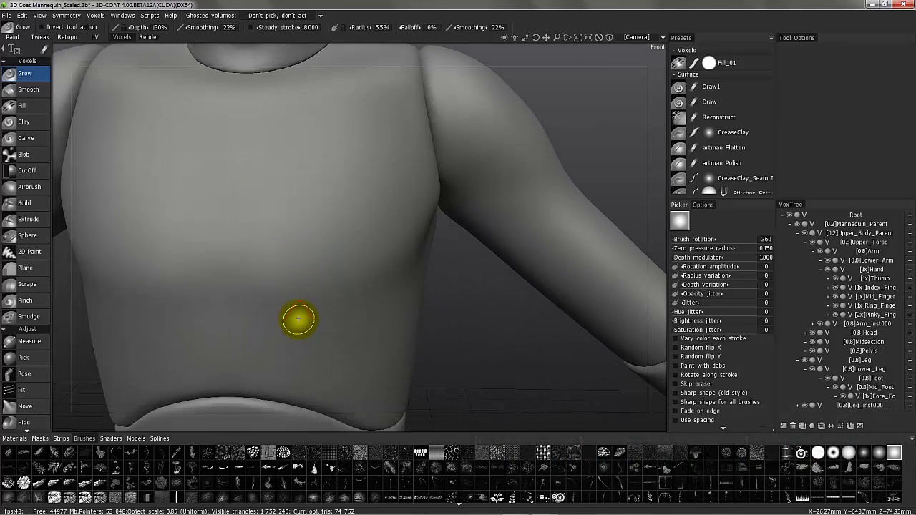
{"action": "key", "text": "Up"}
{"action": "key", "text": "Up"}
{"action": "key", "text": "Up"}
{"action": "key", "text": "Up"}
{"action": "key", "text": "Up"}
{"action": "key", "text": "Up"}
{"action": "key", "text": "Up"}
{"action": "key", "text": "Up"}
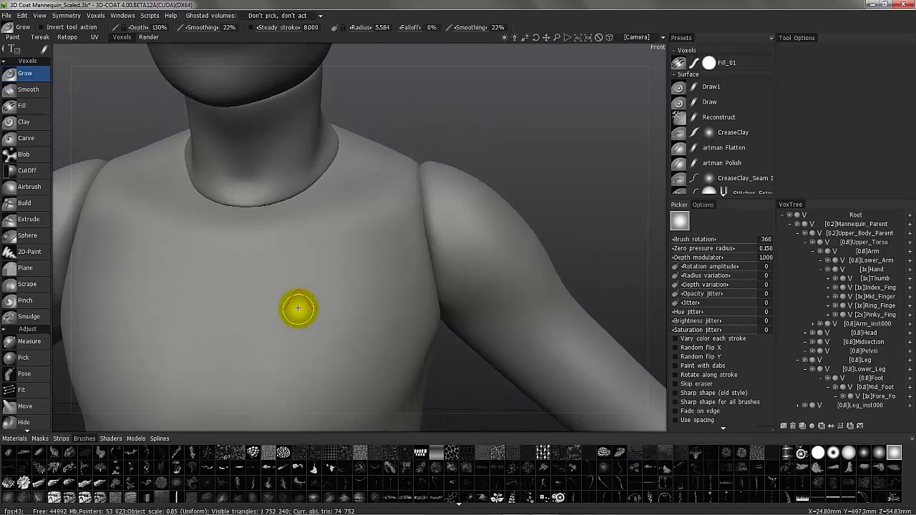
{"action": "key", "text": "Down"}
{"action": "key", "text": "Down"}
{"action": "key", "text": "Down"}
{"action": "key", "text": "Down"}
{"action": "key", "text": "Down"}
{"action": "key", "text": "Down"}
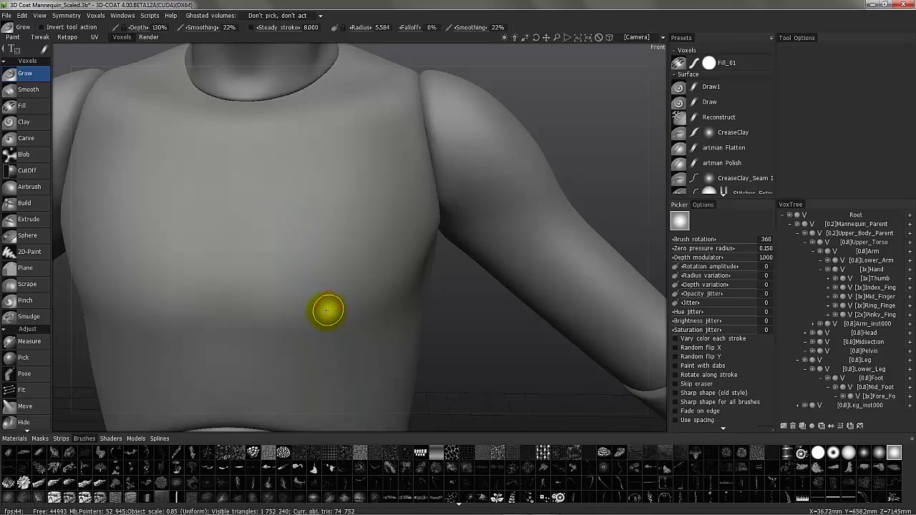
- Inspect the chest at closer zoom levels, ending with the whole upper body in view
{"action": "scroll", "coordinate": [326, 311], "scroll_direction": "up", "scroll_amount": 3}
{"action": "scroll", "coordinate": [327, 310], "scroll_direction": "down", "scroll_amount": 2}
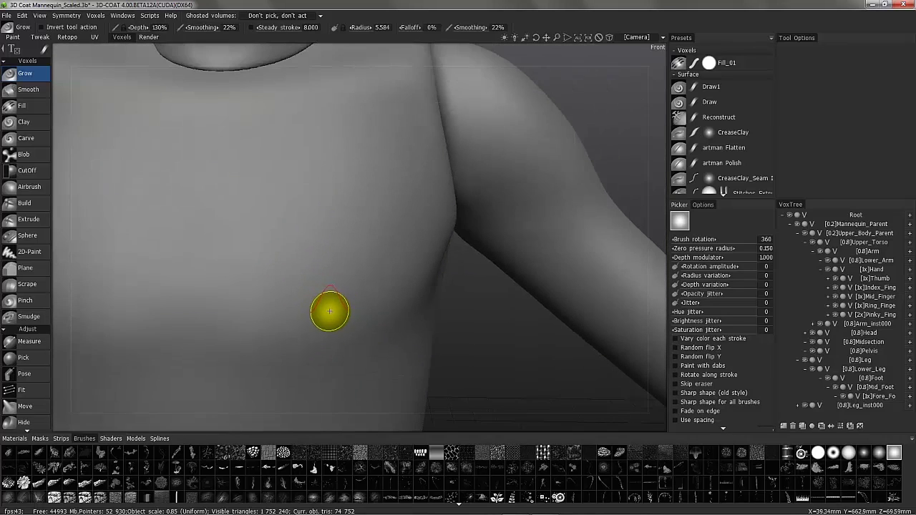
{"action": "scroll", "coordinate": [330, 311], "scroll_direction": "up", "scroll_amount": 2}
{"action": "scroll", "coordinate": [332, 310], "scroll_direction": "down", "scroll_amount": 2}
{"action": "scroll", "coordinate": [331, 309], "scroll_direction": "down", "scroll_amount": 5}
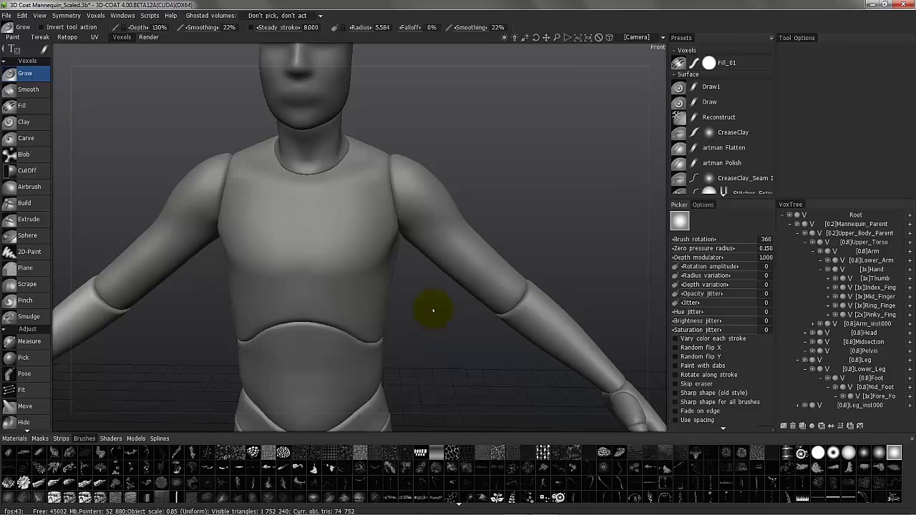
- Orbit around the full mannequin to examine its body parts from the front and side
{"action": "left_click_drag", "start_coordinate": [422, 350], "coordinate": [247, 314]}
{"action": "scroll", "coordinate": [232, 296], "scroll_direction": "down", "scroll_amount": 5}
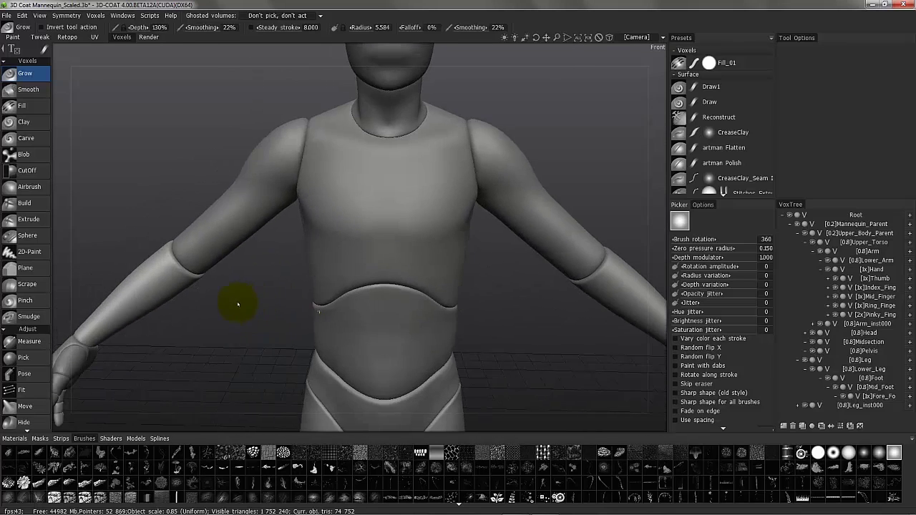
{"action": "left_click_drag", "start_coordinate": [278, 279], "coordinate": [394, 309]}
{"action": "middle_click_drag", "start_coordinate": [399, 357], "coordinate": [403, 296]}
{"action": "left_click_drag", "start_coordinate": [635, 344], "coordinate": [648, 345]}
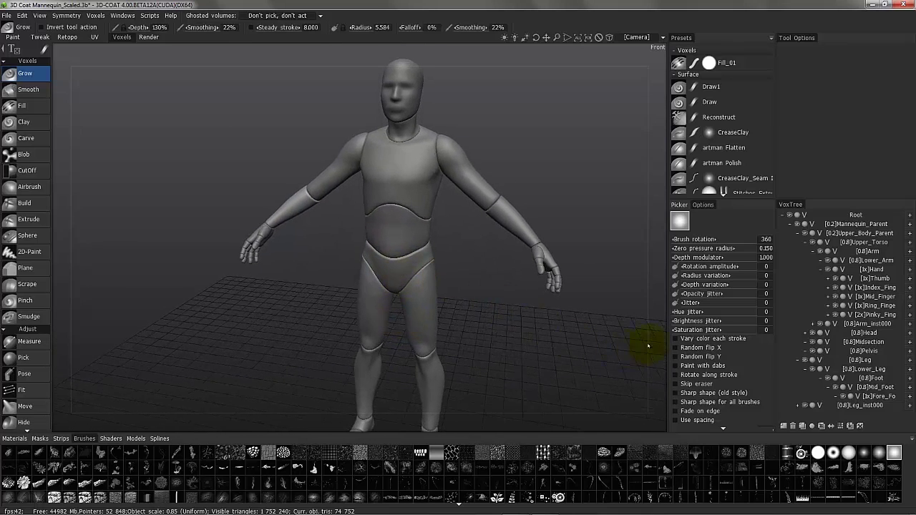
{"action": "mouse_move", "coordinate": [426, 242]}
{"action": "left_mouse_down"}
{"action": "mouse_move", "coordinate": [344, 274]}
{"action": "mouse_move", "coordinate": [374, 262]}
{"action": "mouse_move", "coordinate": [404, 345]}
{"action": "mouse_move", "coordinate": [374, 361]}
{"action": "mouse_move", "coordinate": [378, 348]}
{"action": "left_mouse_up"}
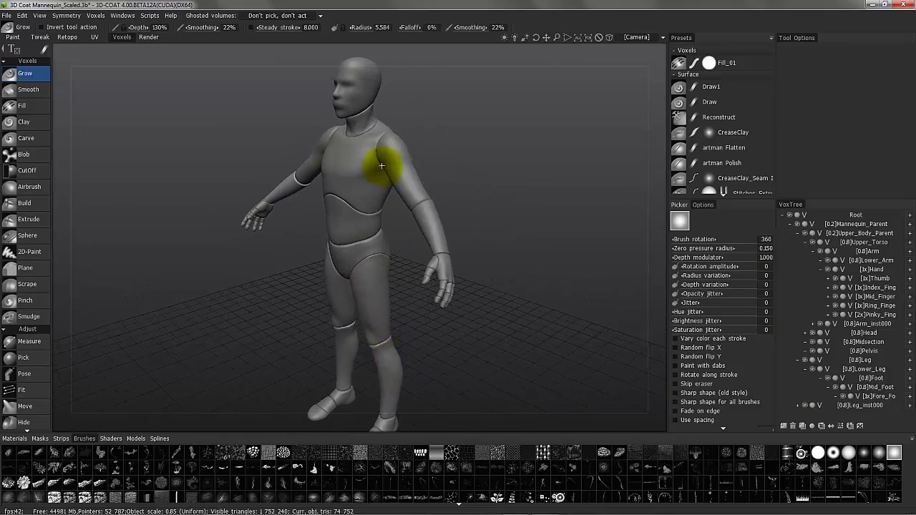
{"action": "mouse_move", "coordinate": [381, 165]}
{"action": "left_mouse_down"}
{"action": "mouse_move", "coordinate": [352, 235]}
{"action": "mouse_move", "coordinate": [322, 159]}
{"action": "mouse_move", "coordinate": [401, 159]}
{"action": "left_mouse_up"}
{"action": "mouse_move", "coordinate": [351, 187]}
{"action": "left_mouse_down"}
{"action": "mouse_move", "coordinate": [348, 218]}
{"action": "mouse_move", "coordinate": [255, 184]}
{"action": "mouse_move", "coordinate": [317, 180]}
{"action": "left_mouse_up"}
{"action": "mouse_move", "coordinate": [382, 153]}
{"action": "left_mouse_down"}
{"action": "mouse_move", "coordinate": [402, 199]}
{"action": "mouse_move", "coordinate": [465, 234]}
{"action": "mouse_move", "coordinate": [457, 228]}
{"action": "left_mouse_up"}
{"action": "left_click_drag", "start_coordinate": [470, 303], "coordinate": [55, 341]}
- Activate the Transform tool and pick the mannequin's lower arm in the viewport
{"action": "scroll", "coordinate": [40, 375], "scroll_direction": "down", "scroll_amount": 7}
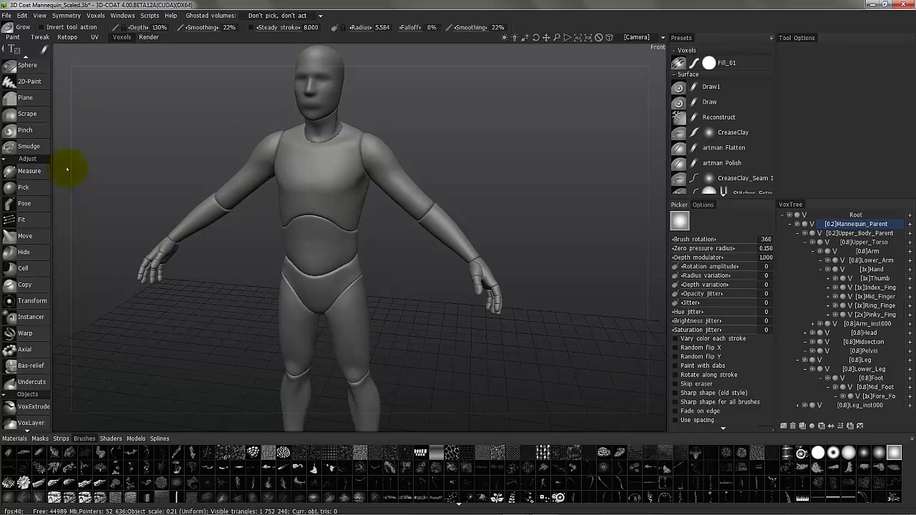
{"action": "left_click", "coordinate": [31, 233]}
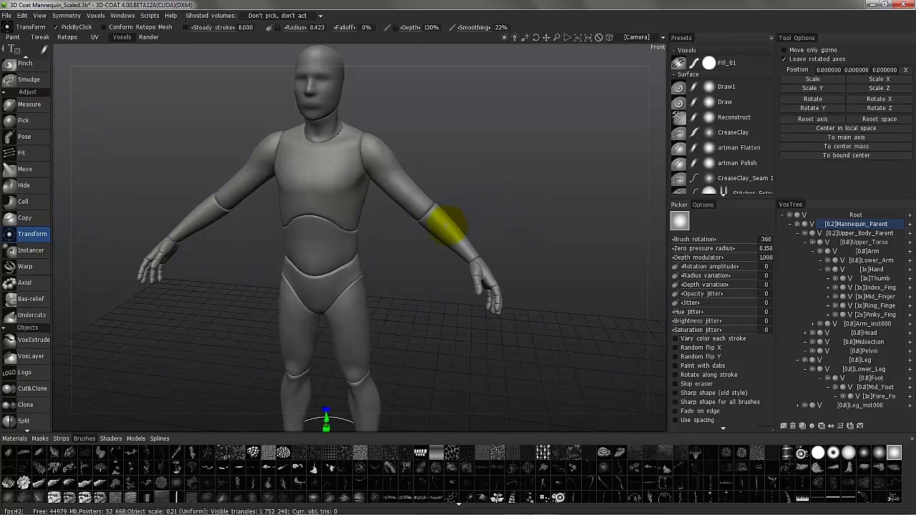
{"action": "left_click", "coordinate": [446, 230]}
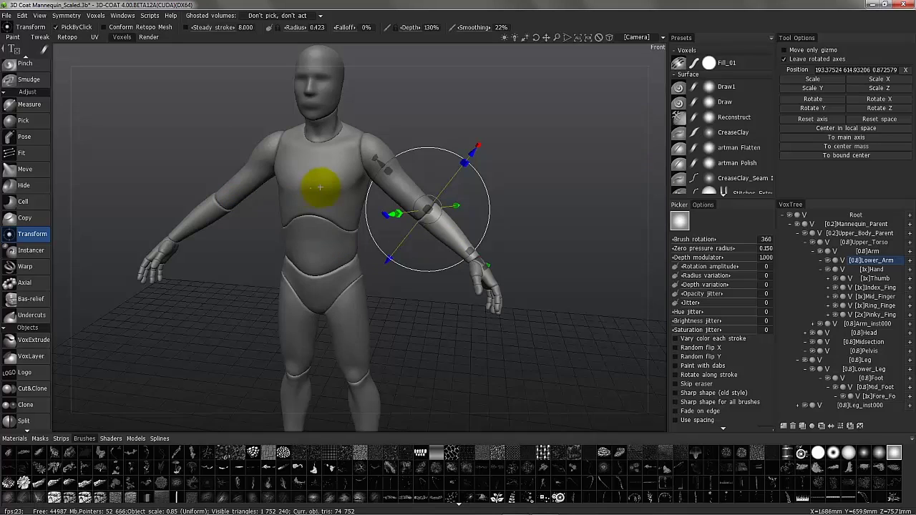
- Pick the index finger on the mannequin's opposite hand as the object to transform
{"action": "middle_click_drag", "start_coordinate": [322, 180], "coordinate": [364, 236]}
{"action": "right_click_drag", "start_coordinate": [363, 236], "coordinate": [434, 176], "text": "alt"}
{"action": "left_click_drag", "start_coordinate": [434, 176], "coordinate": [420, 277], "text": "alt"}
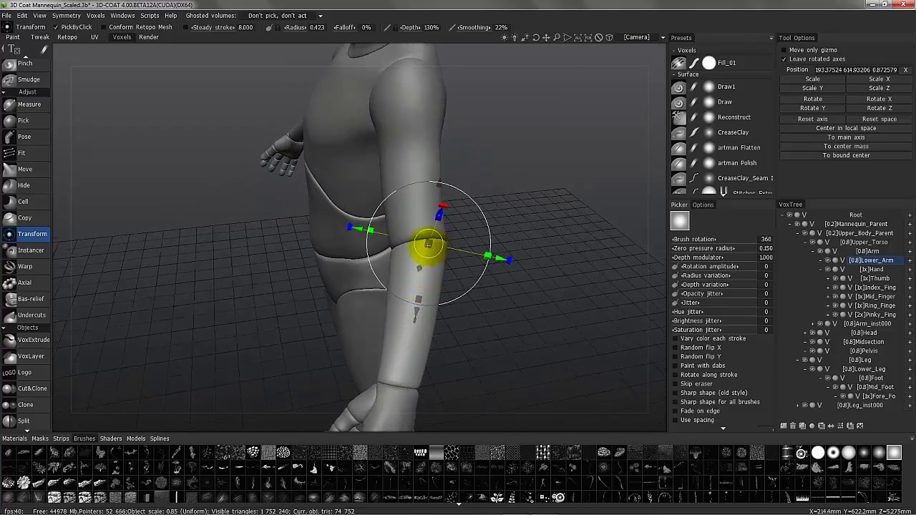
{"action": "middle_click_drag", "start_coordinate": [430, 241], "coordinate": [448, 231]}
{"action": "middle_click_drag", "start_coordinate": [489, 202], "coordinate": [421, 278]}
{"action": "left_click", "coordinate": [503, 369]}
{"action": "middle_click_drag", "start_coordinate": [503, 370], "coordinate": [552, 337]}
{"action": "left_click", "coordinate": [549, 271]}
{"action": "middle_click_drag", "start_coordinate": [546, 373], "coordinate": [417, 295]}
{"action": "left_click", "coordinate": [587, 386]}
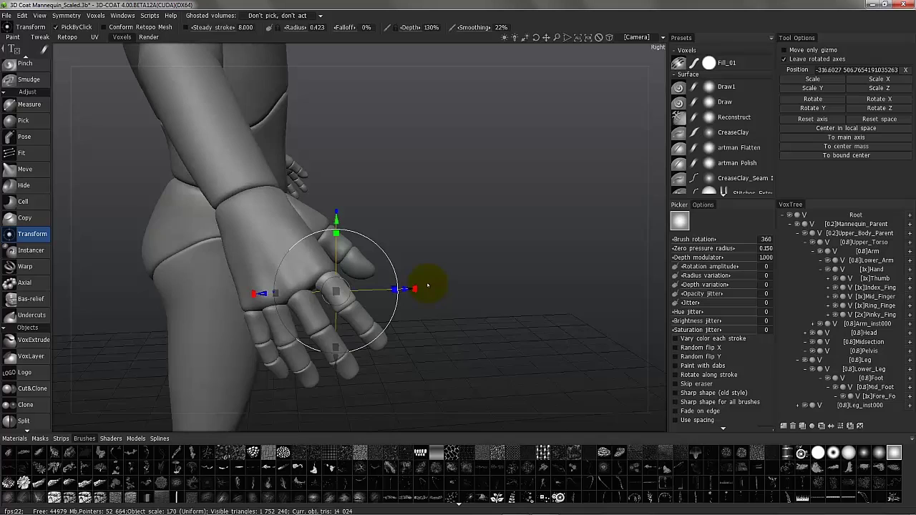
- Align the Transform gizmo to the index finger's main axis
{"action": "middle_click_drag", "start_coordinate": [427, 286], "coordinate": [288, 157]}
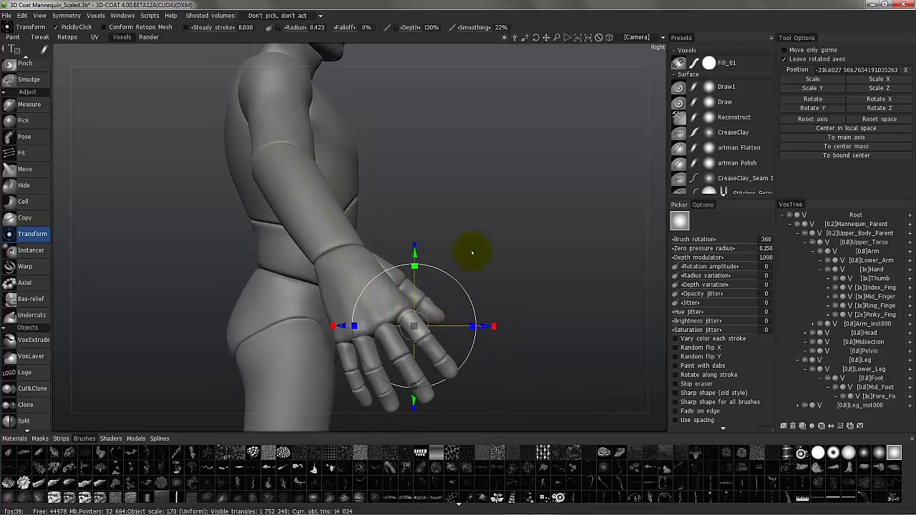
{"action": "middle_click_drag", "start_coordinate": [386, 349], "coordinate": [475, 355]}
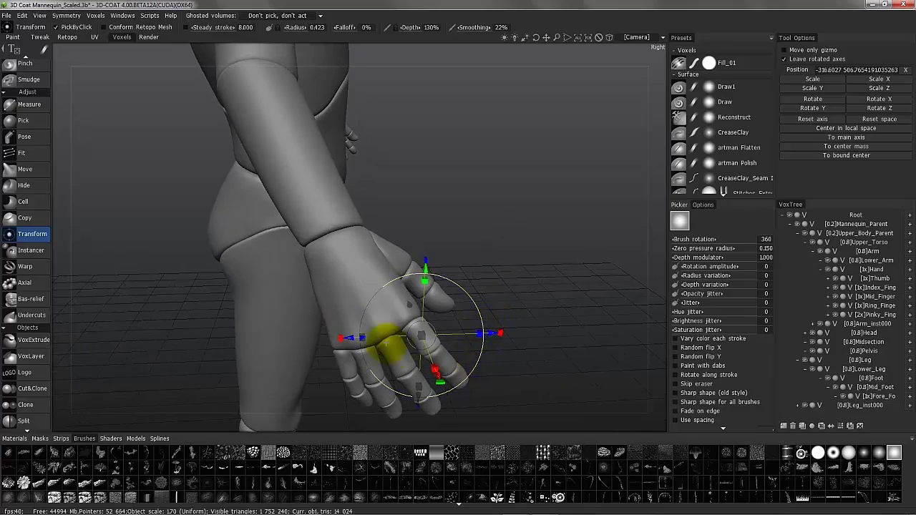
{"action": "middle_click_drag", "start_coordinate": [386, 344], "coordinate": [629, 244]}
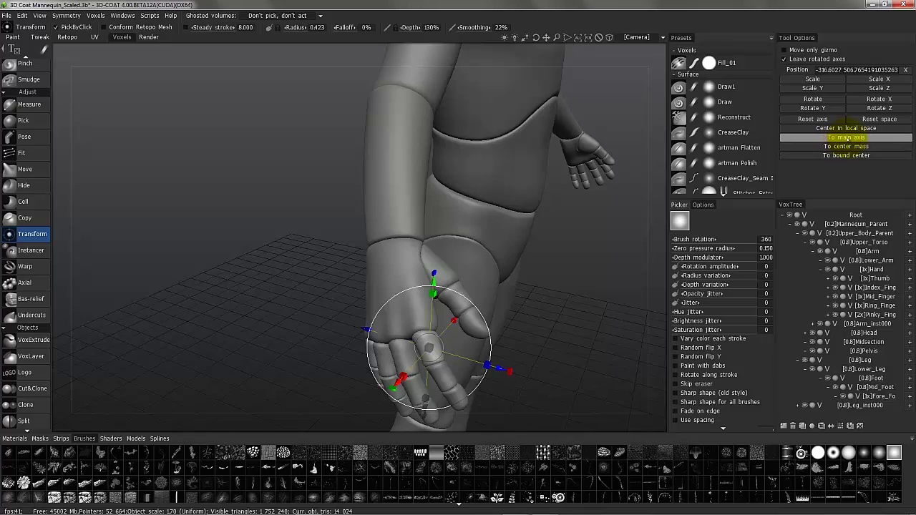
{"action": "left_click", "coordinate": [846, 155]}
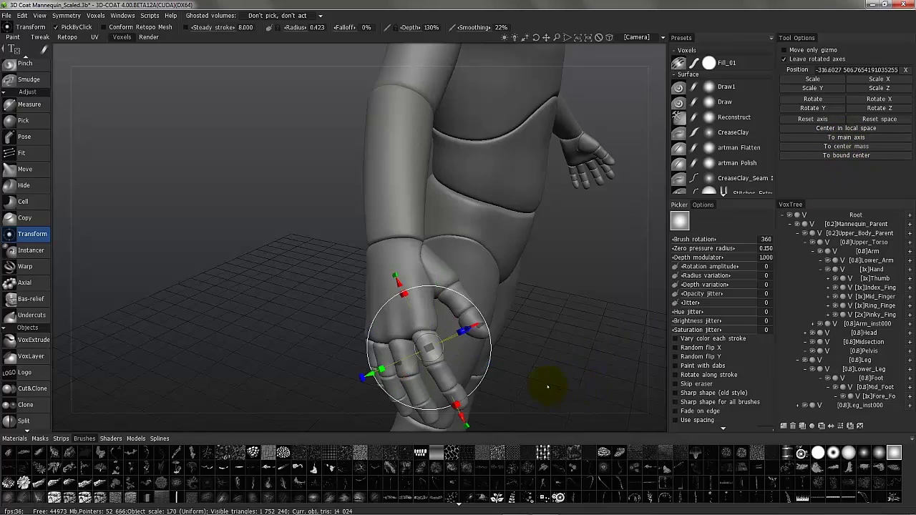
- Shift only the gizmo toward the index finger's base joint, at about -316.53, 508.50, 90.59, and turn Move only gizmo back off
{"action": "middle_click_drag", "start_coordinate": [548, 387], "coordinate": [236, 254]}
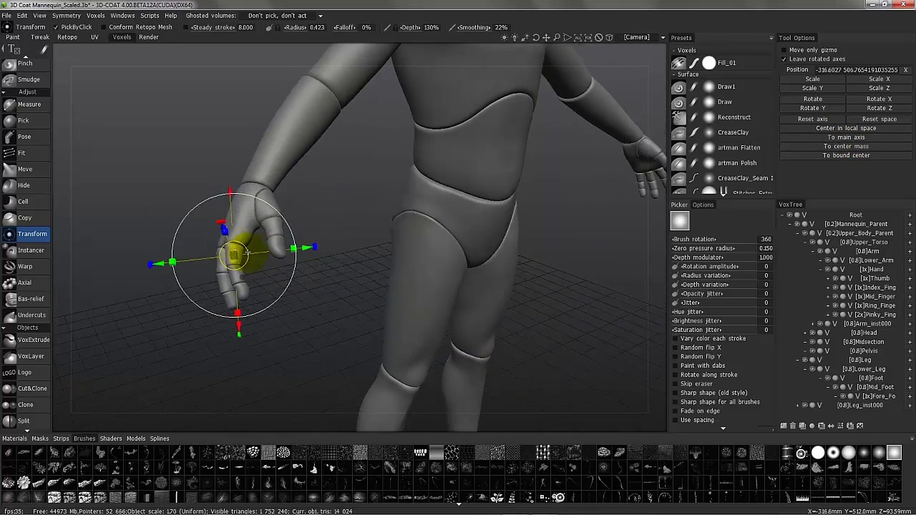
{"action": "left_click_drag", "start_coordinate": [248, 252], "coordinate": [365, 232], "text": "alt"}
{"action": "scroll", "coordinate": [274, 206], "scroll_direction": "up", "scroll_amount": 3}
{"action": "left_click_drag", "start_coordinate": [276, 205], "coordinate": [289, 258], "text": "alt"}
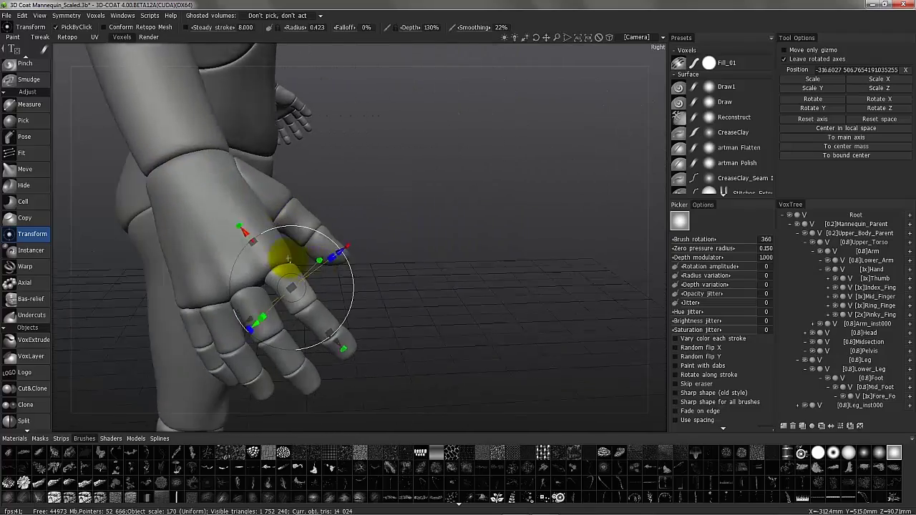
{"action": "middle_click_drag", "start_coordinate": [287, 259], "coordinate": [364, 351]}
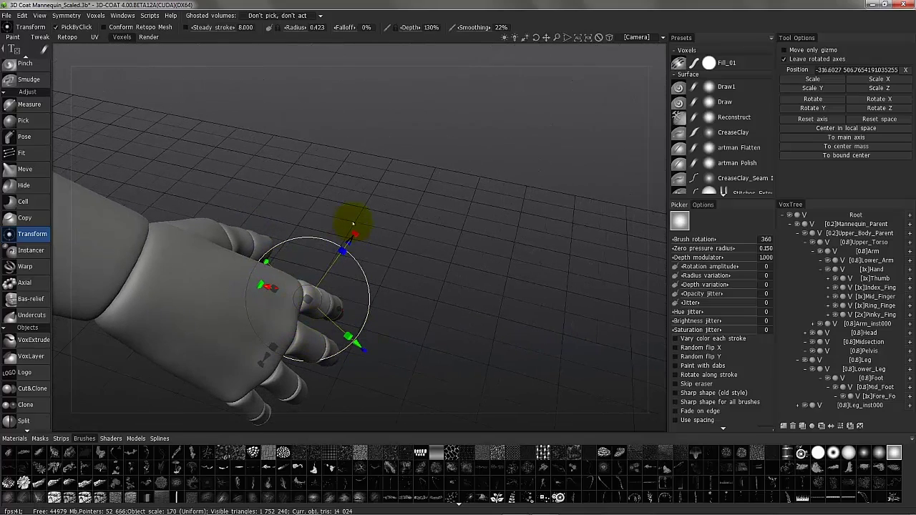
{"action": "middle_click_drag", "start_coordinate": [298, 228], "coordinate": [282, 272]}
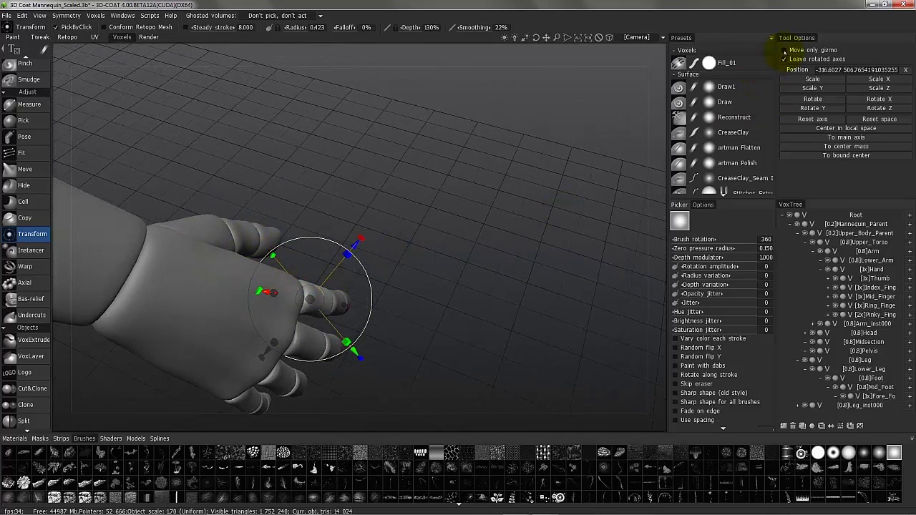
{"action": "left_click", "coordinate": [784, 51]}
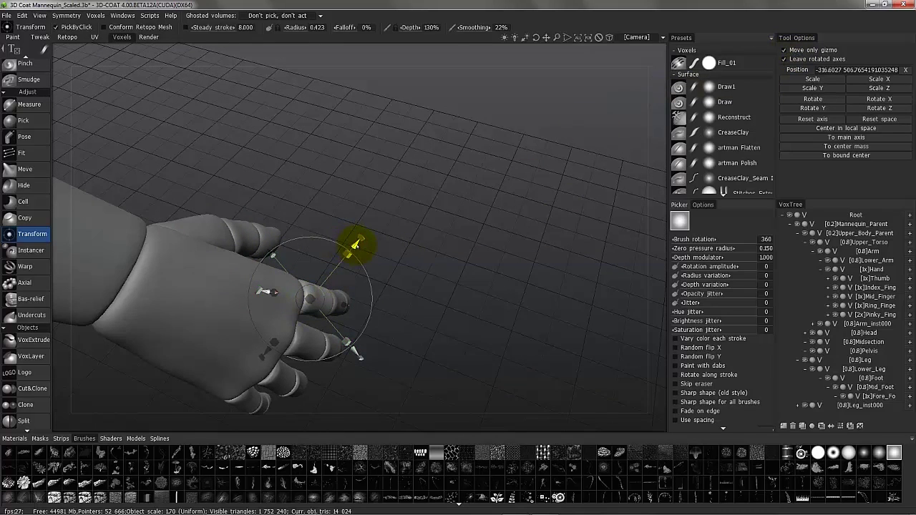
{"action": "left_click_drag", "start_coordinate": [355, 245], "coordinate": [356, 243]}
{"action": "mouse_move", "coordinate": [280, 303]}
{"action": "left_mouse_down", "text": "alt"}
{"action": "mouse_move", "coordinate": [273, 321]}
{"action": "mouse_move", "coordinate": [235, 321]}
{"action": "mouse_move", "coordinate": [286, 304]}
{"action": "mouse_move", "coordinate": [279, 293]}
{"action": "left_mouse_up", "text": "alt"}
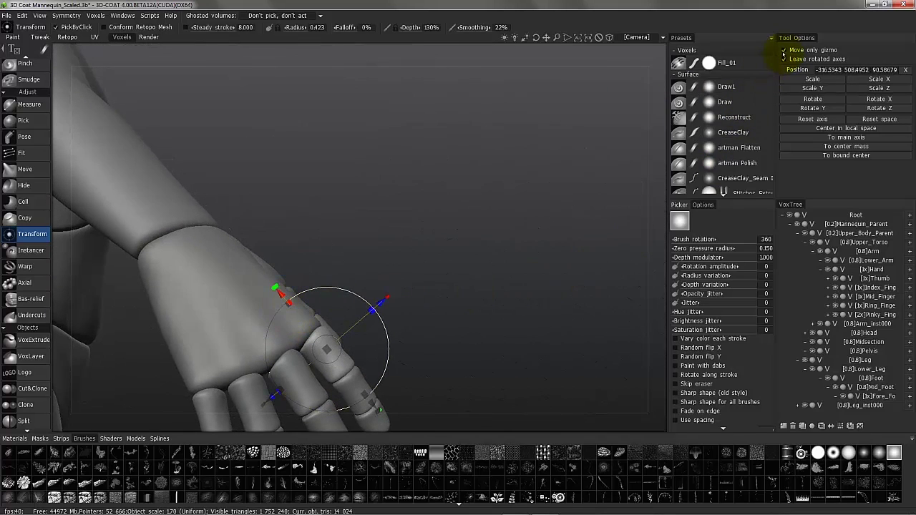
{"action": "left_click_drag", "start_coordinate": [262, 337], "coordinate": [341, 333], "text": "alt"}
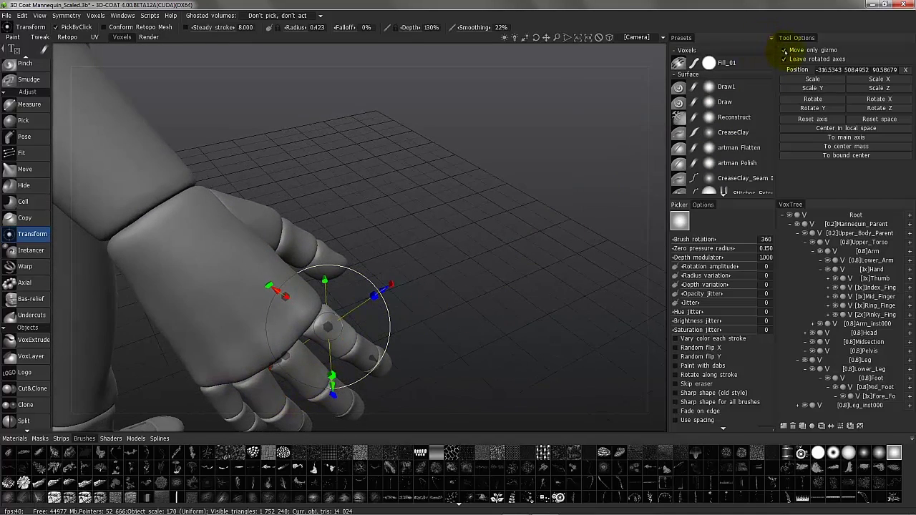
{"action": "left_click", "coordinate": [783, 50]}
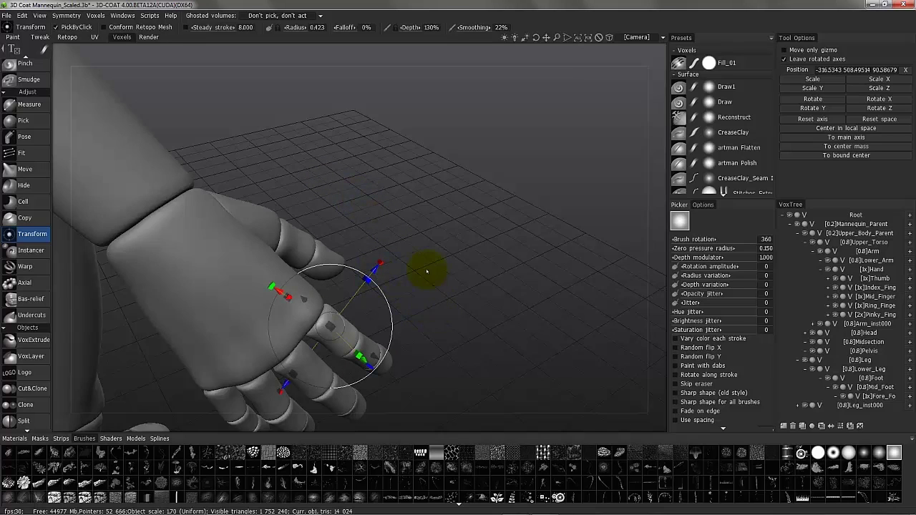
- Fine-tune the gizmo's tilt at the index finger and slide only the gizmo along the finger to about -315.16, 511.54, 88.00
{"action": "left_click_drag", "start_coordinate": [315, 347], "coordinate": [351, 252], "text": "alt"}
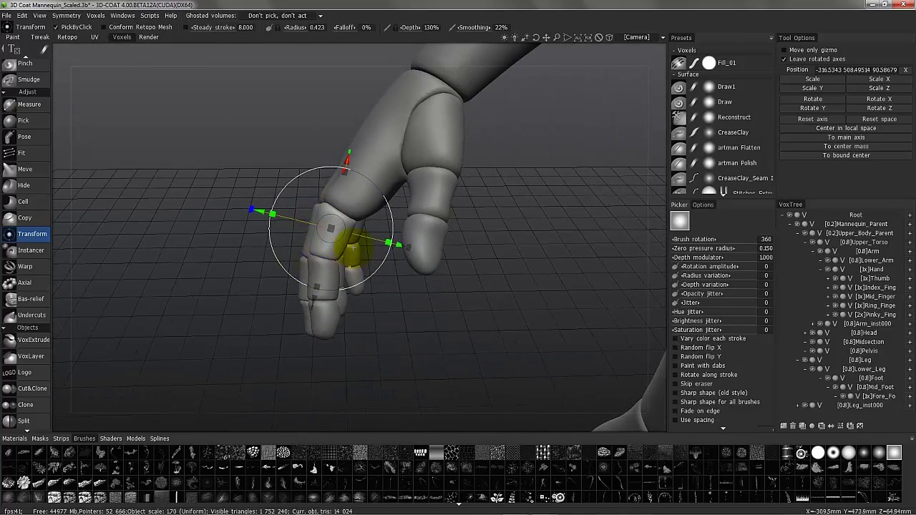
{"action": "left_click_drag", "start_coordinate": [408, 247], "coordinate": [405, 258], "text": "ctrl"}
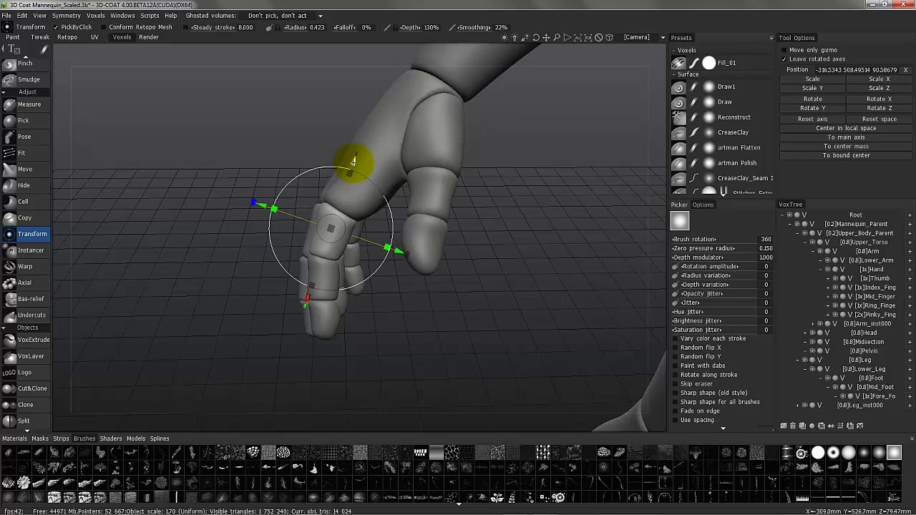
{"action": "left_click_drag", "start_coordinate": [353, 161], "coordinate": [359, 151]}
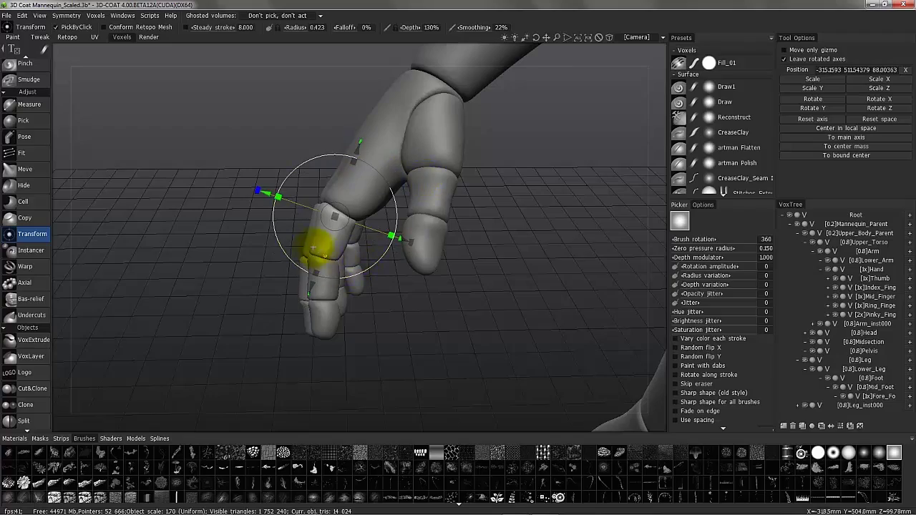
- Bring up the numeric entry for the gizmo's axis arrow at the index finger and accept the offered value
{"action": "left_click_drag", "start_coordinate": [313, 247], "coordinate": [300, 230], "text": "alt"}
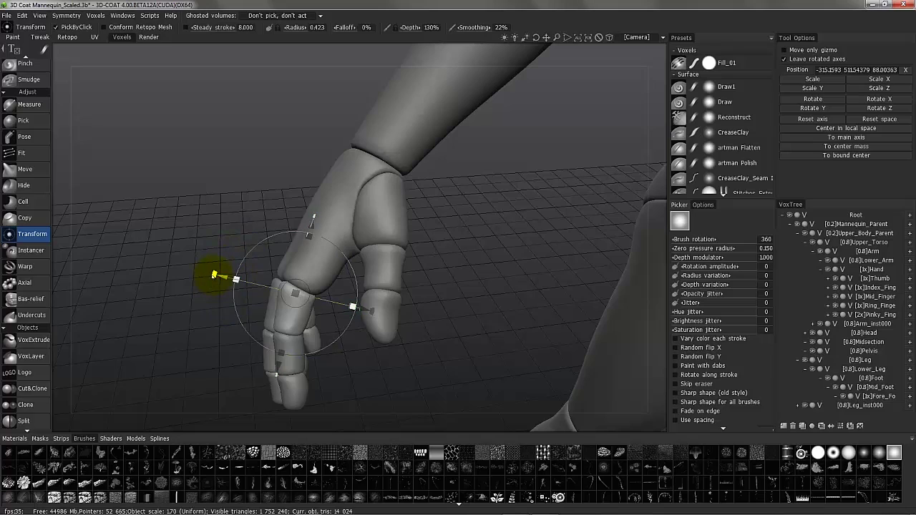
{"action": "left_click", "coordinate": [214, 274]}
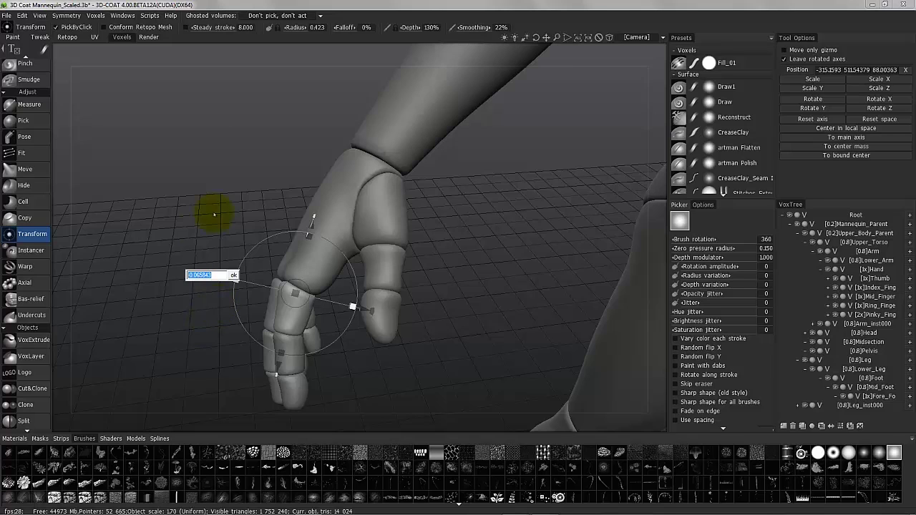
{"action": "left_click", "coordinate": [234, 275]}
{"action": "left_click_drag", "start_coordinate": [174, 228], "coordinate": [384, 307]}
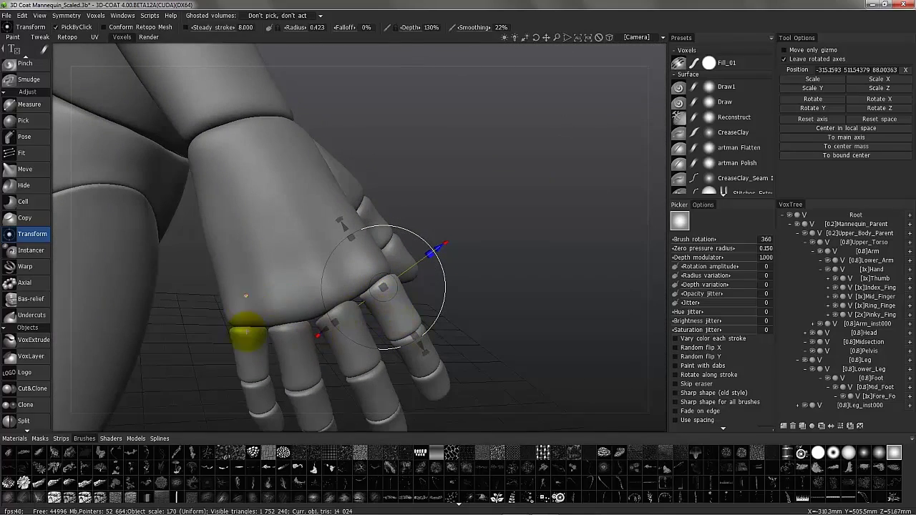
- Pick the pinky finger on the same hand and move the Transform gizmo to its center of mass
{"action": "left_click", "coordinate": [246, 332]}
{"action": "scroll", "coordinate": [357, 306], "scroll_direction": "down", "scroll_amount": 2}
{"action": "left_click_drag", "start_coordinate": [358, 306], "coordinate": [486, 257]}
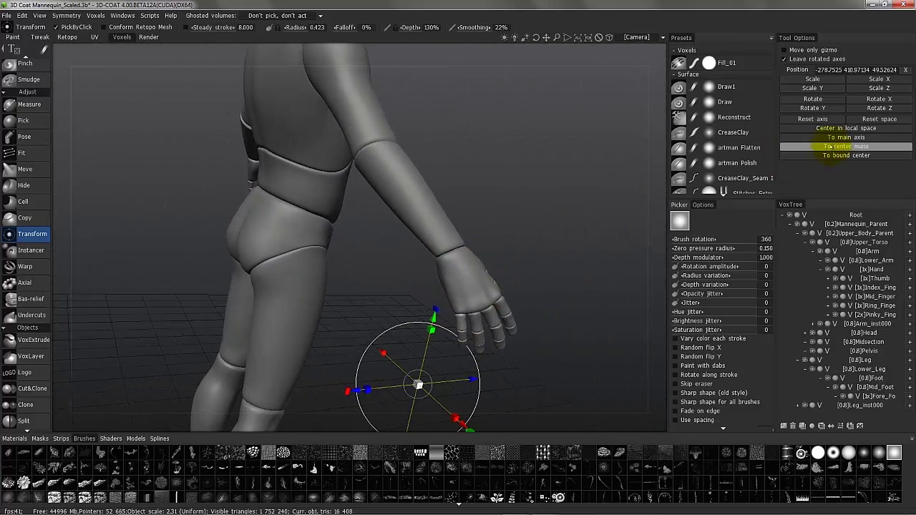
{"action": "left_click", "coordinate": [846, 147]}
- Align the gizmo to the pinky's main axis and shift it toward the finger's base joint, at about -307.70, 493.27, 54.46
{"action": "left_click_drag", "start_coordinate": [587, 321], "coordinate": [622, 236]}
{"action": "left_click", "coordinate": [846, 137]}
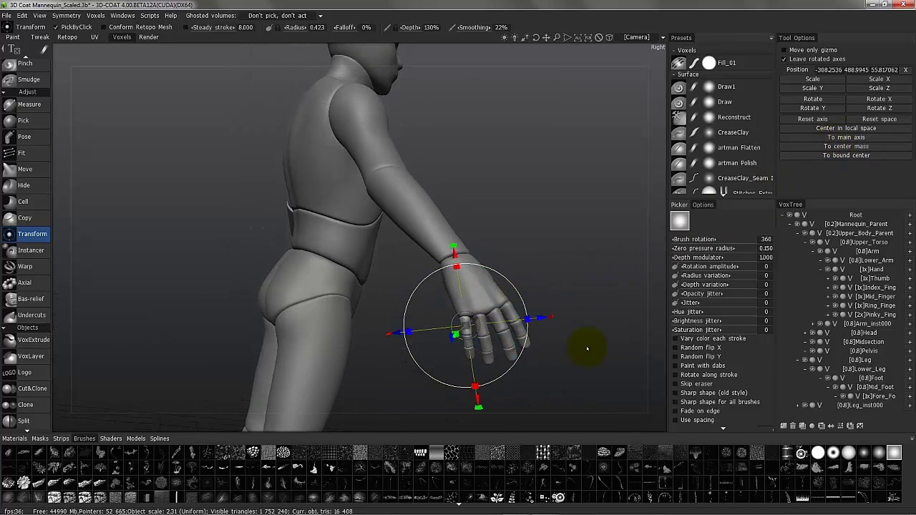
{"action": "left_click_drag", "start_coordinate": [582, 347], "coordinate": [210, 224]}
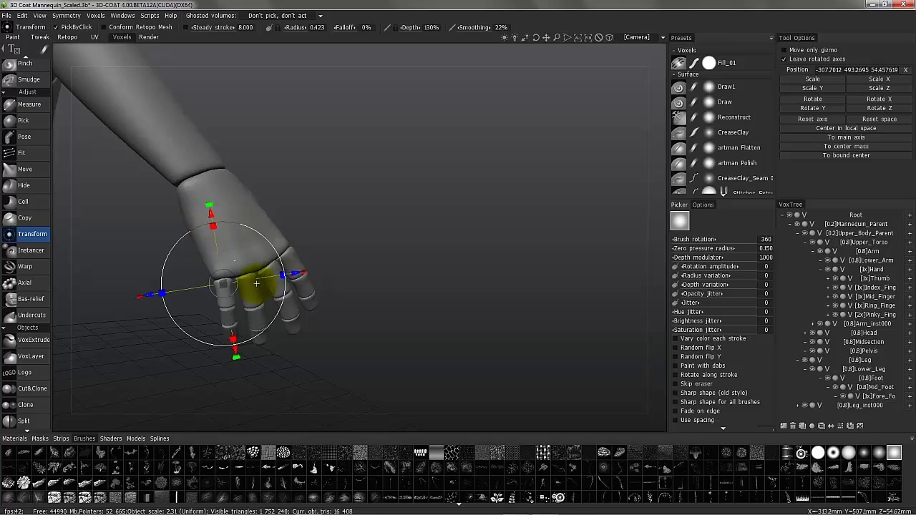
- Pick the index finger again as the object to transform
{"action": "mouse_move", "coordinate": [256, 283]}
{"action": "left_mouse_down"}
{"action": "mouse_move", "coordinate": [188, 272]}
{"action": "mouse_move", "coordinate": [213, 272]}
{"action": "mouse_move", "coordinate": [221, 232]}
{"action": "mouse_move", "coordinate": [243, 277]}
{"action": "left_mouse_up"}
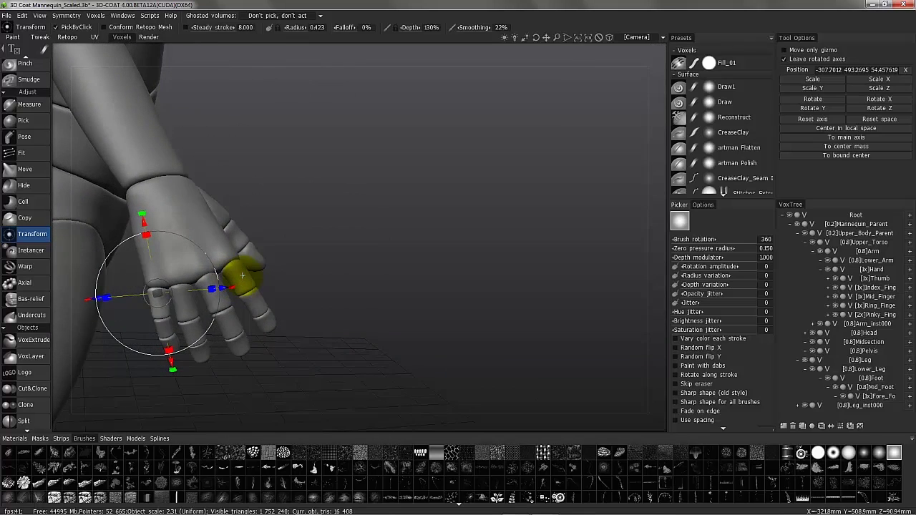
{"action": "left_click_drag", "start_coordinate": [211, 231], "coordinate": [236, 334]}
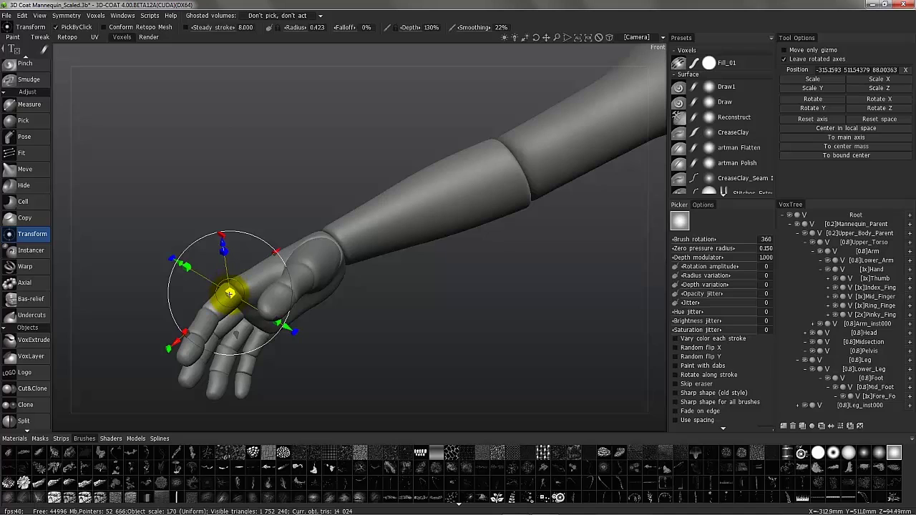
{"action": "mouse_move", "coordinate": [229, 292]}
{"action": "left_mouse_down"}
{"action": "mouse_move", "coordinate": [229, 266]}
{"action": "mouse_move", "coordinate": [239, 322]}
{"action": "mouse_move", "coordinate": [230, 239]}
{"action": "mouse_move", "coordinate": [253, 322]}
{"action": "mouse_move", "coordinate": [286, 272]}
{"action": "mouse_move", "coordinate": [280, 282]}
{"action": "mouse_move", "coordinate": [249, 239]}
{"action": "mouse_move", "coordinate": [162, 290]}
{"action": "mouse_move", "coordinate": [129, 250]}
{"action": "mouse_move", "coordinate": [155, 239]}
{"action": "mouse_move", "coordinate": [145, 283]}
{"action": "mouse_move", "coordinate": [322, 148]}
{"action": "mouse_move", "coordinate": [405, 166]}
{"action": "mouse_move", "coordinate": [409, 211]}
{"action": "mouse_move", "coordinate": [390, 162]}
{"action": "mouse_move", "coordinate": [497, 247]}
{"action": "mouse_move", "coordinate": [475, 205]}
{"action": "mouse_move", "coordinate": [491, 241]}
{"action": "mouse_move", "coordinate": [419, 253]}
{"action": "left_mouse_up"}
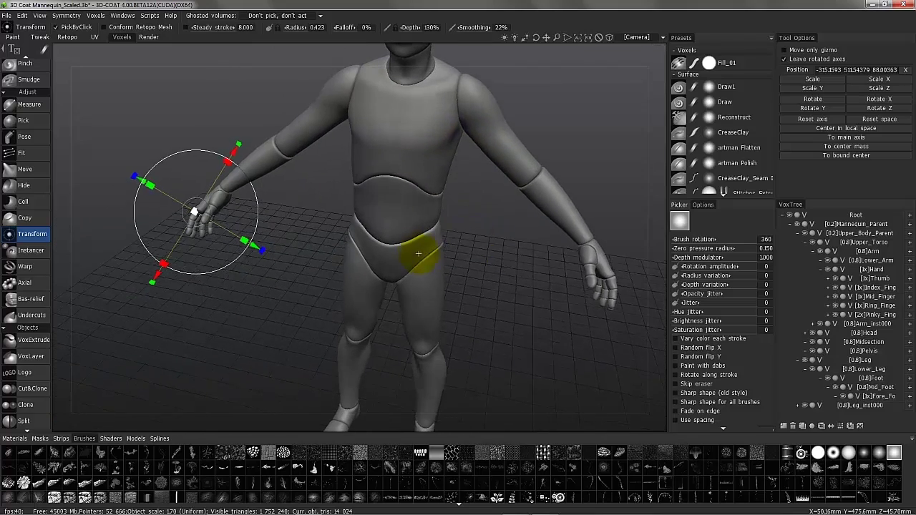
- Pick the lower arm above the same hand as the object to transform
{"action": "right_click_drag", "start_coordinate": [465, 185], "coordinate": [370, 264]}
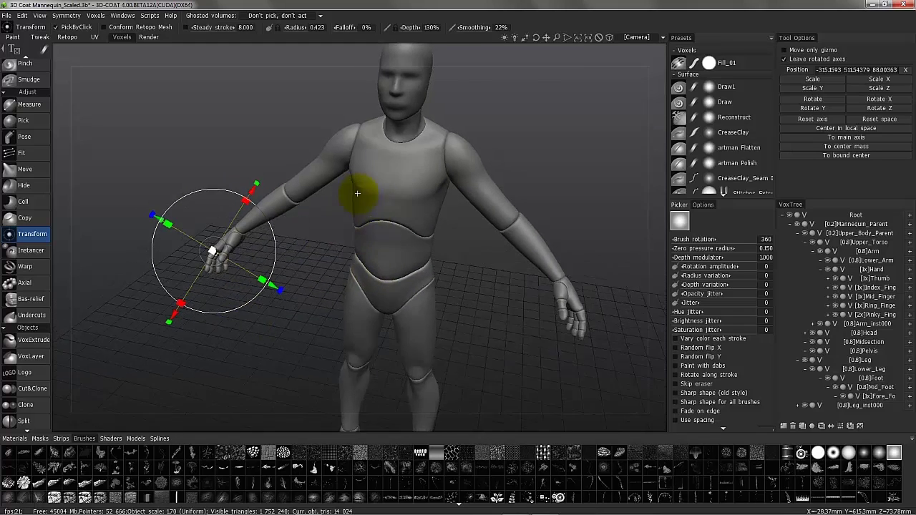
{"action": "left_click_drag", "start_coordinate": [357, 193], "coordinate": [329, 417]}
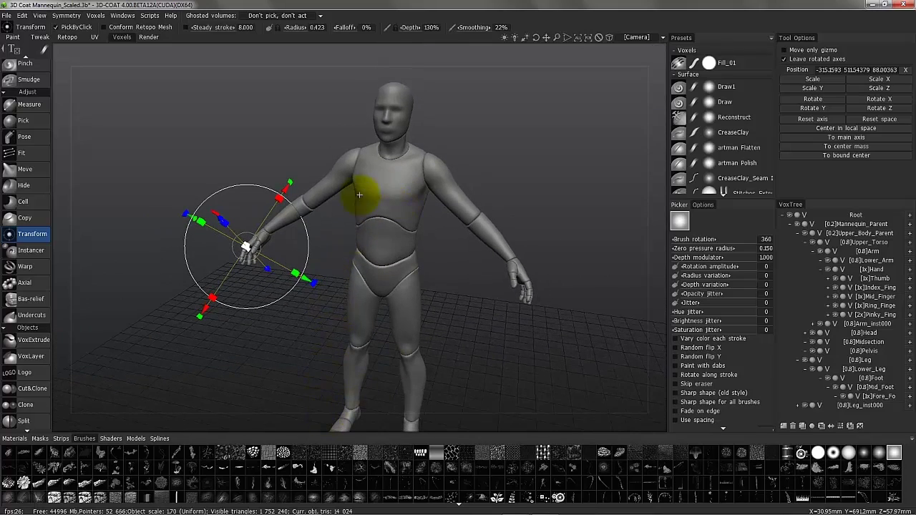
{"action": "left_click_drag", "start_coordinate": [359, 195], "coordinate": [368, 226]}
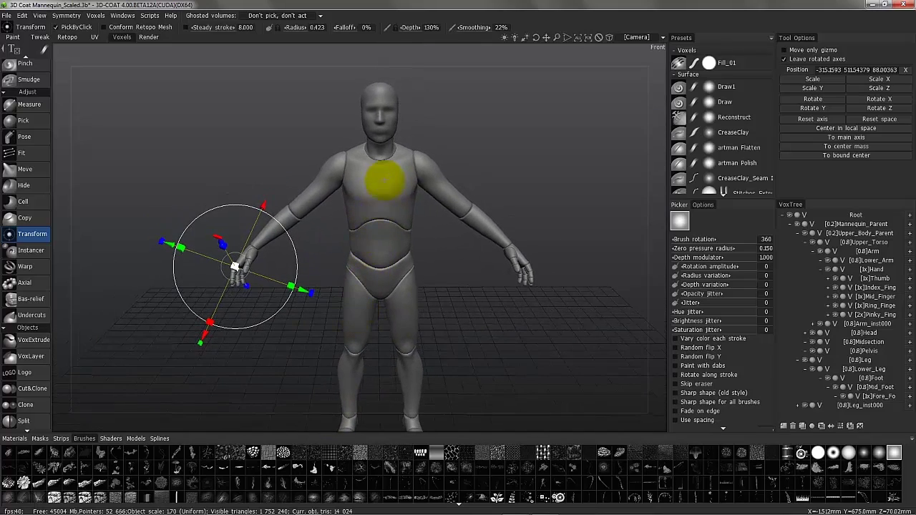
{"action": "left_click_drag", "start_coordinate": [465, 208], "coordinate": [420, 341]}
{"action": "left_click_drag", "start_coordinate": [346, 329], "coordinate": [285, 252]}
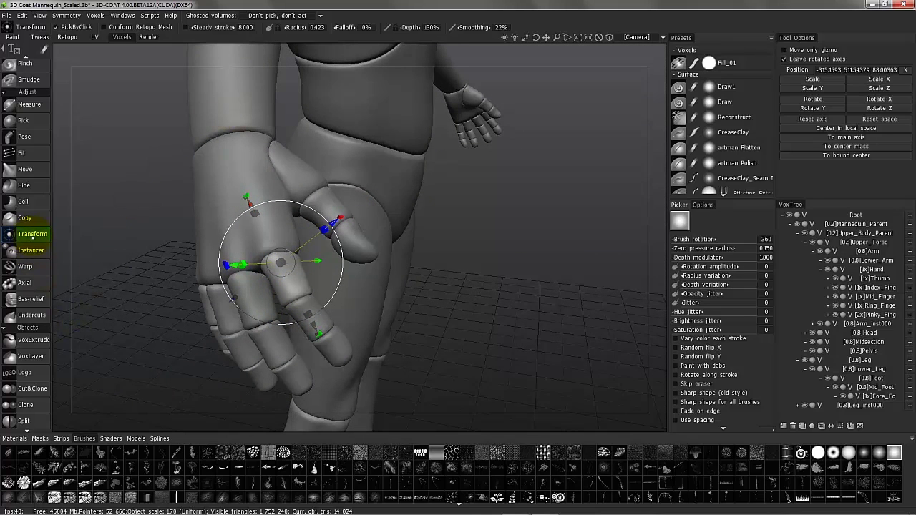
{"action": "left_click", "coordinate": [236, 109]}
{"action": "right_click_drag", "start_coordinate": [166, 202], "coordinate": [174, 135]}
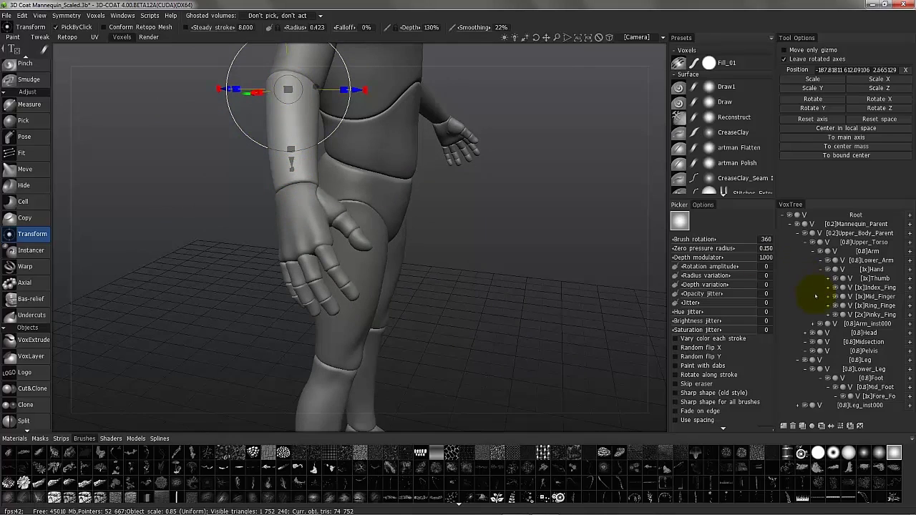
- Switch the Transform gizmo from the lower arm back to the index finger by picking the finger in the viewport
{"action": "middle_click_drag", "start_coordinate": [288, 69], "coordinate": [291, 167], "text": "alt"}
{"action": "left_click_drag", "start_coordinate": [290, 167], "coordinate": [288, 175], "text": "alt"}
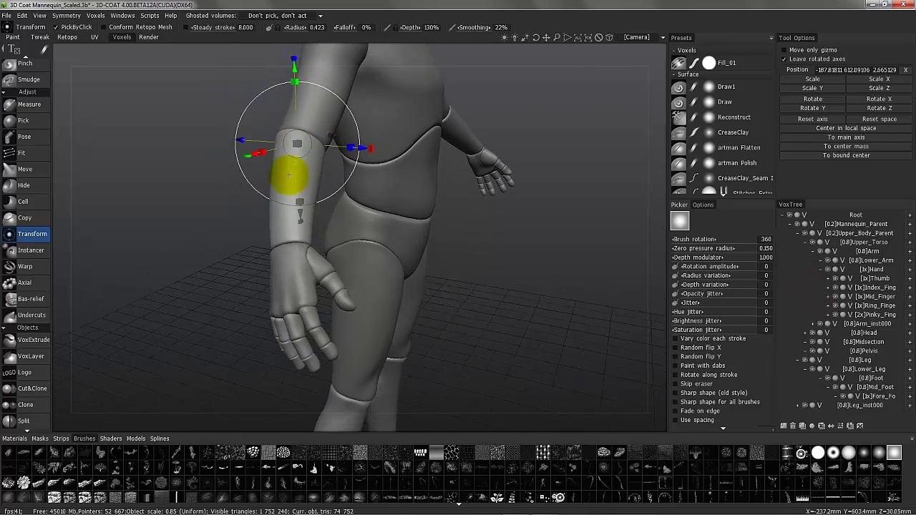
{"action": "right_click_drag", "start_coordinate": [288, 174], "coordinate": [265, 250], "text": "alt"}
{"action": "middle_click_drag", "start_coordinate": [265, 250], "coordinate": [239, 193], "text": "alt"}
{"action": "right_click_drag", "start_coordinate": [239, 192], "coordinate": [187, 311], "text": "alt"}
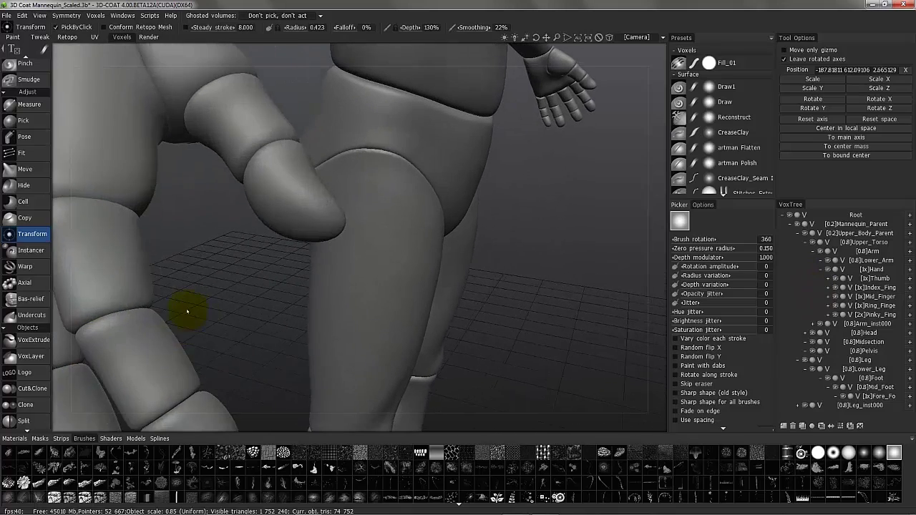
{"action": "left_click_drag", "start_coordinate": [186, 310], "coordinate": [236, 327]}
{"action": "left_click", "coordinate": [246, 353]}
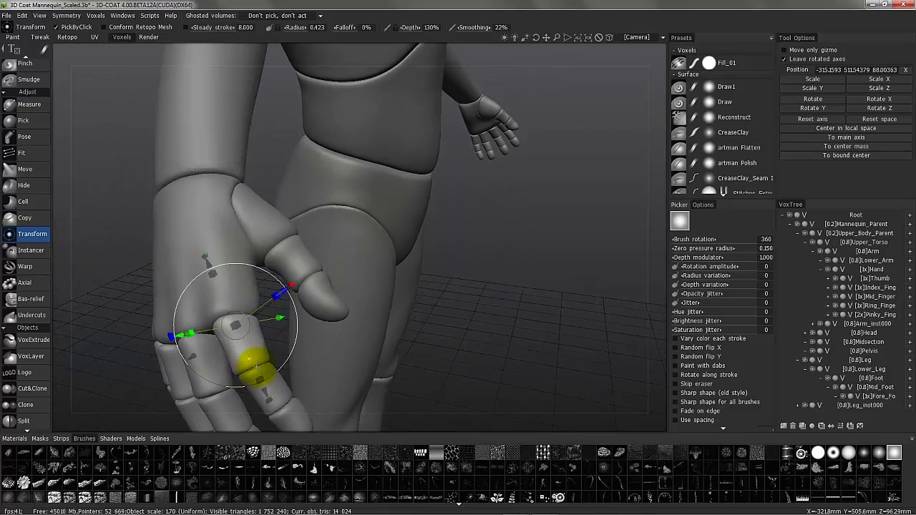
- Turn off PickByClick for the Transform tool while the index finger is selected
{"action": "left_click_drag", "start_coordinate": [251, 361], "coordinate": [196, 272]}
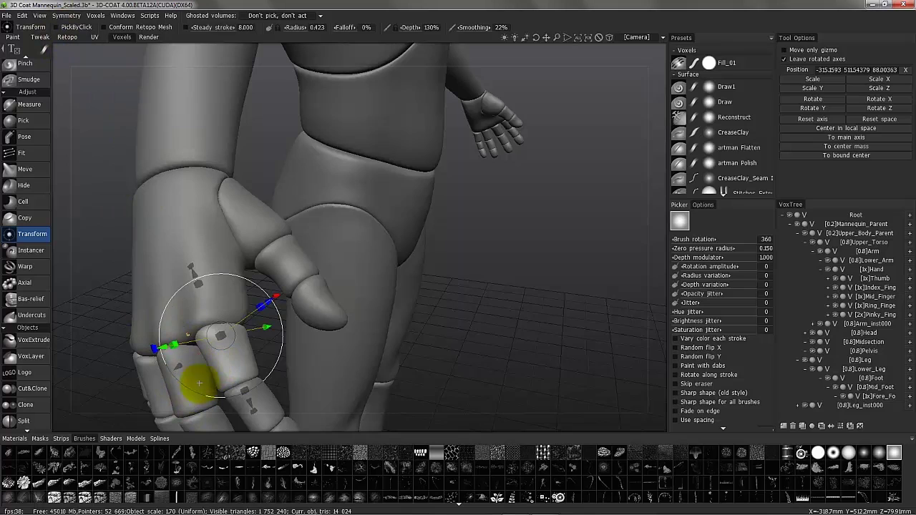
{"action": "left_click_drag", "start_coordinate": [183, 414], "coordinate": [213, 349], "text": "alt"}
{"action": "right_click_drag", "start_coordinate": [214, 344], "coordinate": [184, 367]}
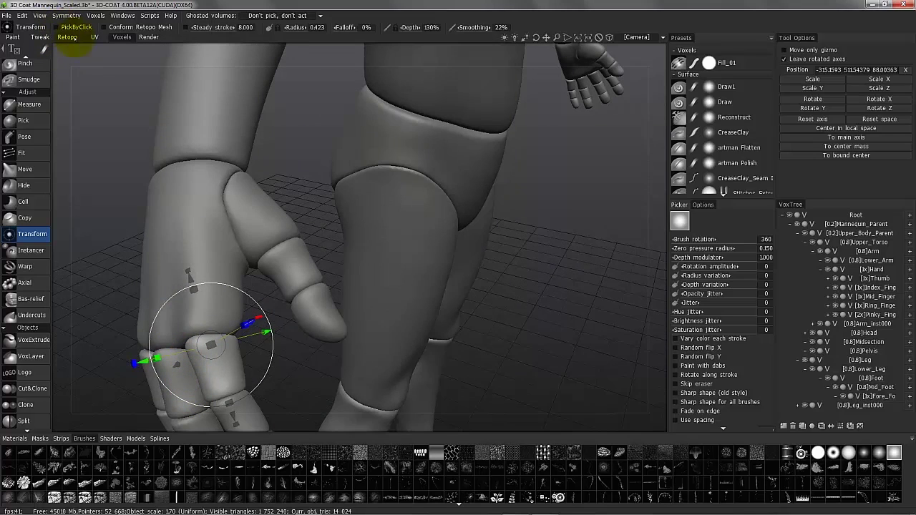
- Examine the index finger's gizmo, the Conform Retopo Mesh option and the mannequin from the hand up to the head
{"action": "right_click_drag", "start_coordinate": [143, 247], "coordinate": [333, 314]}
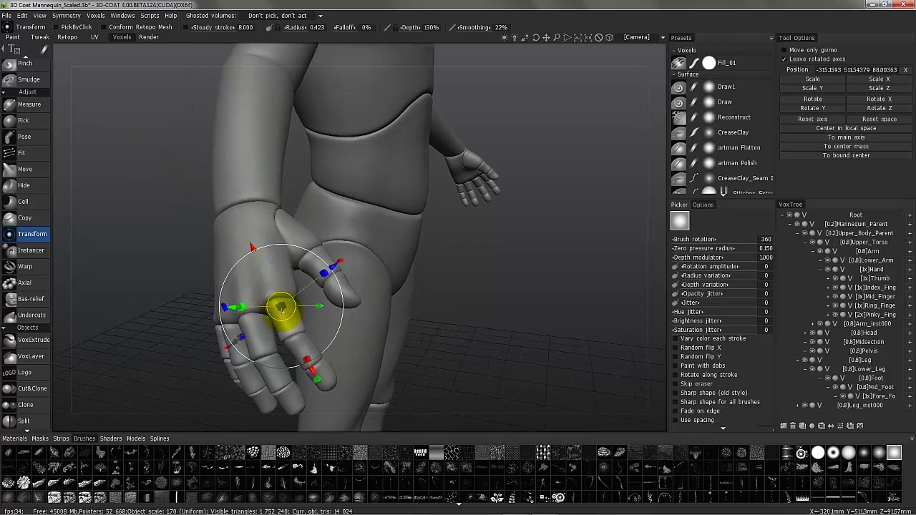
{"action": "right_click_drag", "start_coordinate": [166, 43], "coordinate": [111, 32]}
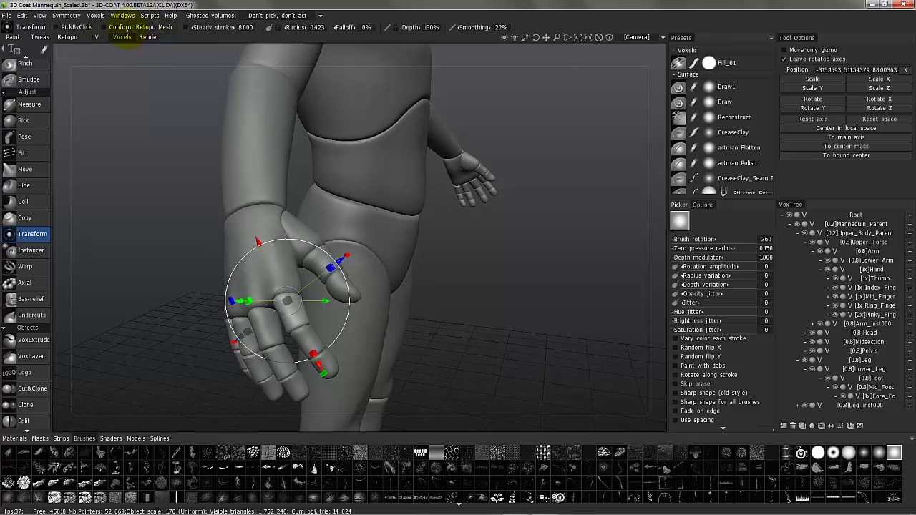
{"action": "right_click_drag", "start_coordinate": [148, 36], "coordinate": [164, 45]}
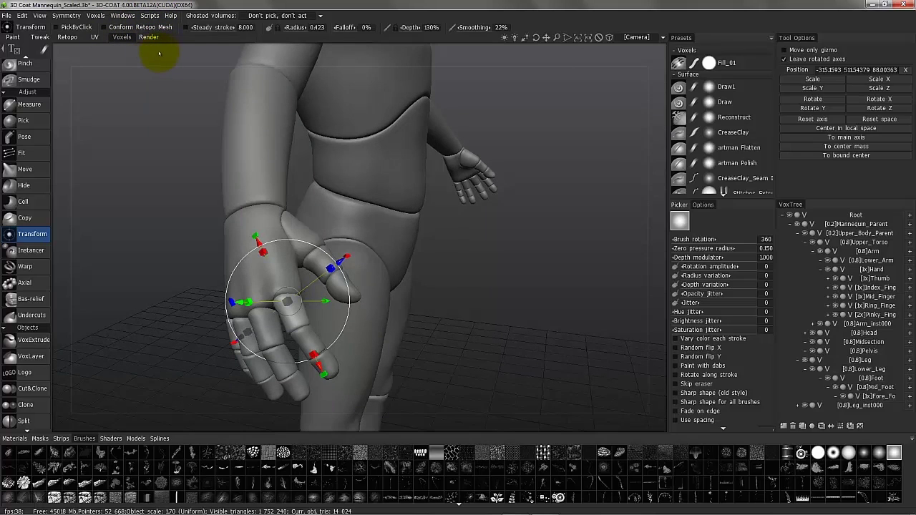
{"action": "right_click_drag", "start_coordinate": [148, 35], "coordinate": [180, 136]}
{"action": "left_click_drag", "start_coordinate": [253, 276], "coordinate": [276, 260], "text": "alt"}
{"action": "mouse_move", "coordinate": [146, 30]}
{"action": "left_mouse_down", "text": "alt"}
{"action": "mouse_move", "coordinate": [113, 39]}
{"action": "mouse_move", "coordinate": [127, 29]}
{"action": "left_mouse_up", "text": "alt"}
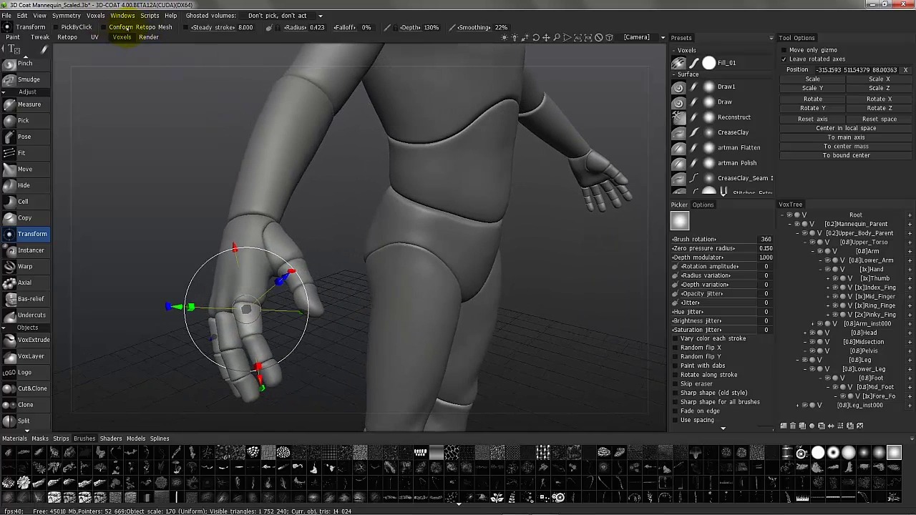
{"action": "right_click_drag", "start_coordinate": [143, 29], "coordinate": [148, 45], "text": "alt"}
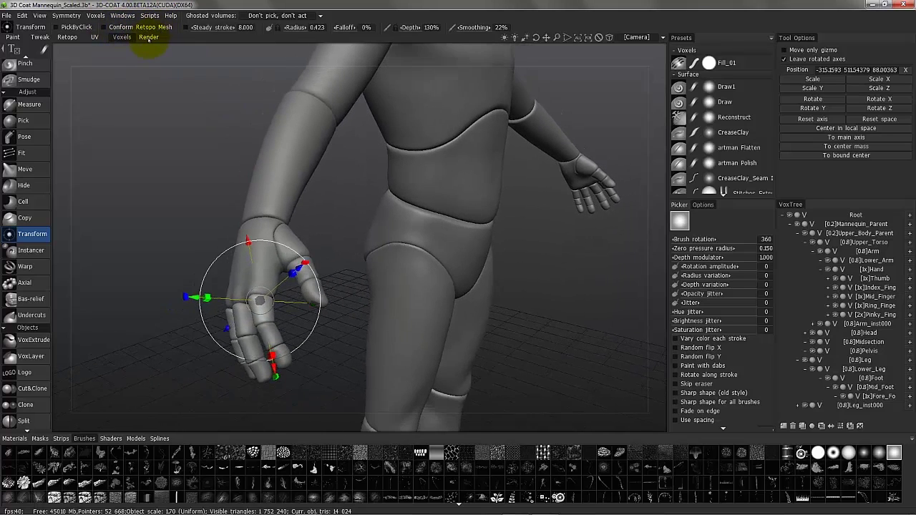
{"action": "left_click_drag", "start_coordinate": [148, 45], "coordinate": [208, 259], "text": "alt"}
{"action": "right_click_drag", "start_coordinate": [209, 259], "coordinate": [221, 188], "text": "alt"}
{"action": "middle_click_drag", "start_coordinate": [221, 189], "coordinate": [211, 231], "text": "alt"}
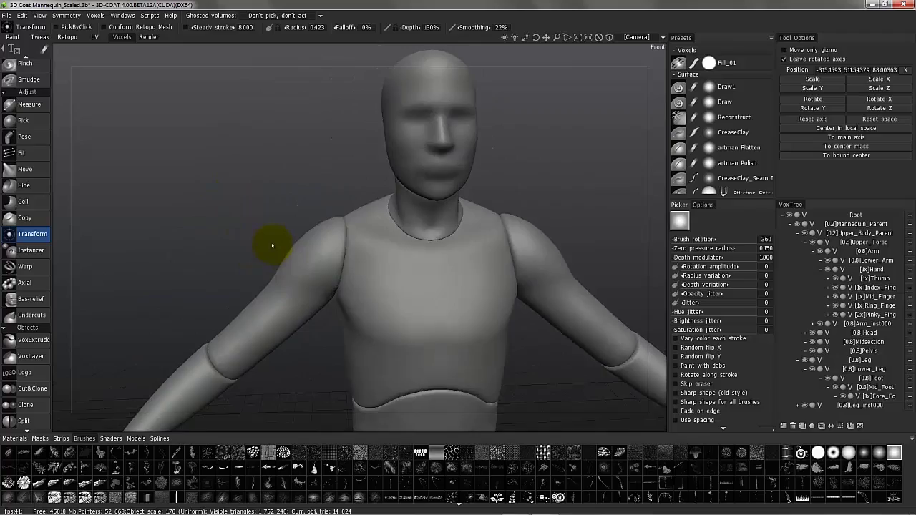